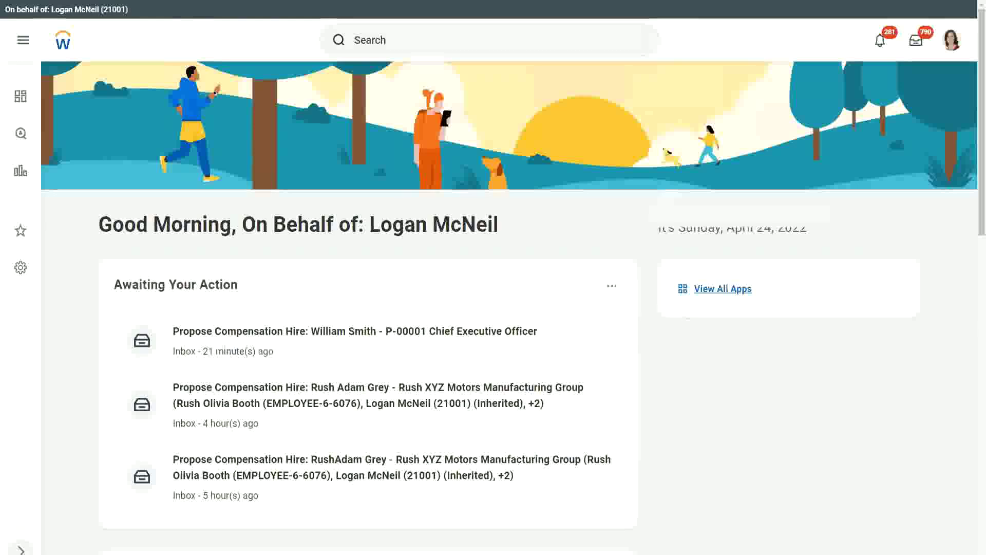
# Step: Maximize Notepad++, add two blank lines and paste 'Dependent Information : Dependent' and 'Employee Information : Worker'
pyautogui.hotkey('alt', 'Tab')
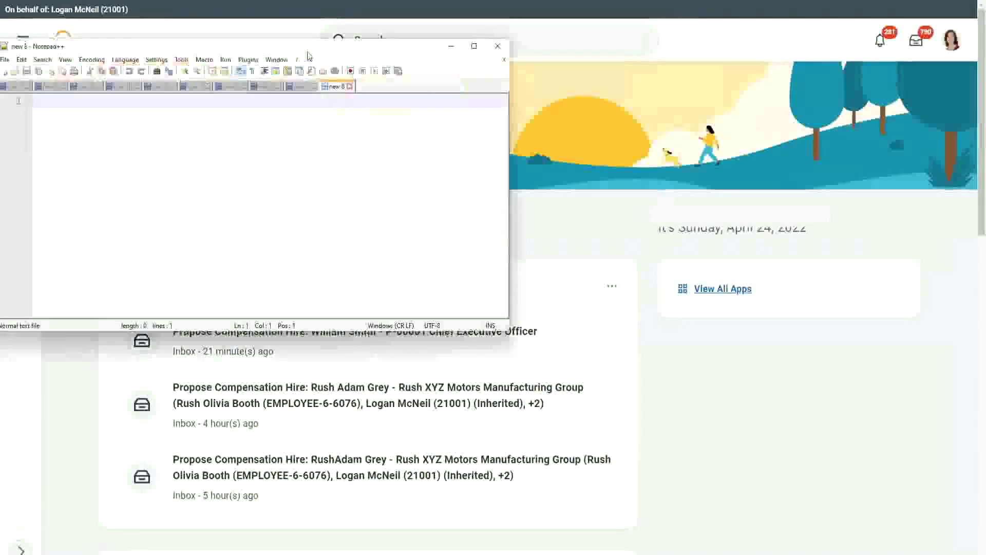
pyautogui.press('Return')
pyautogui.press('Return')
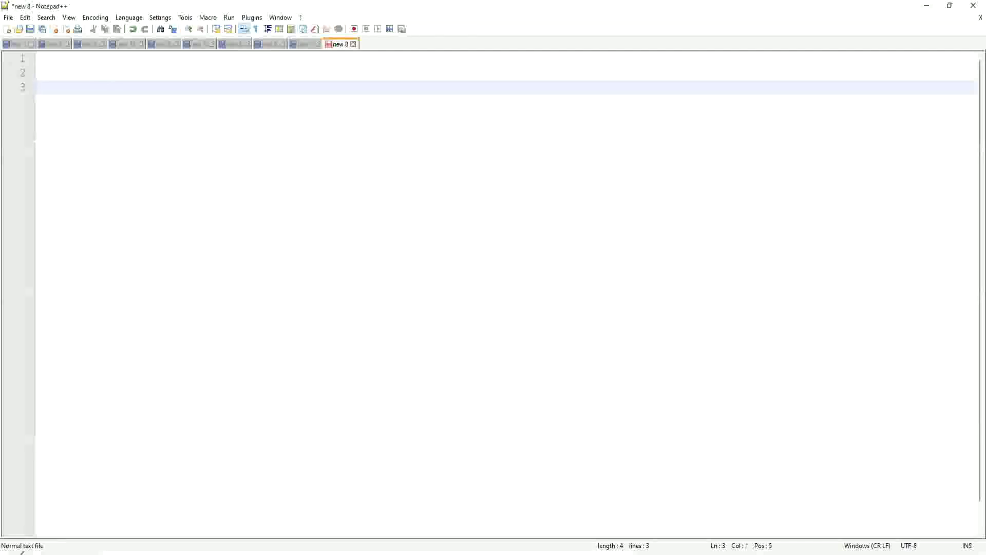
pyautogui.click(63, 75)
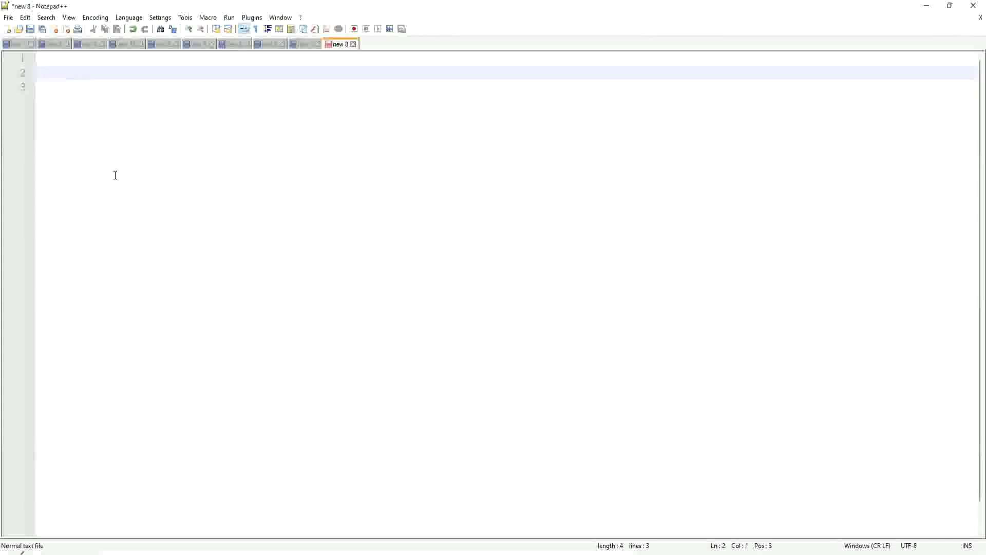
pyautogui.hotkey('ctrl', 'z')
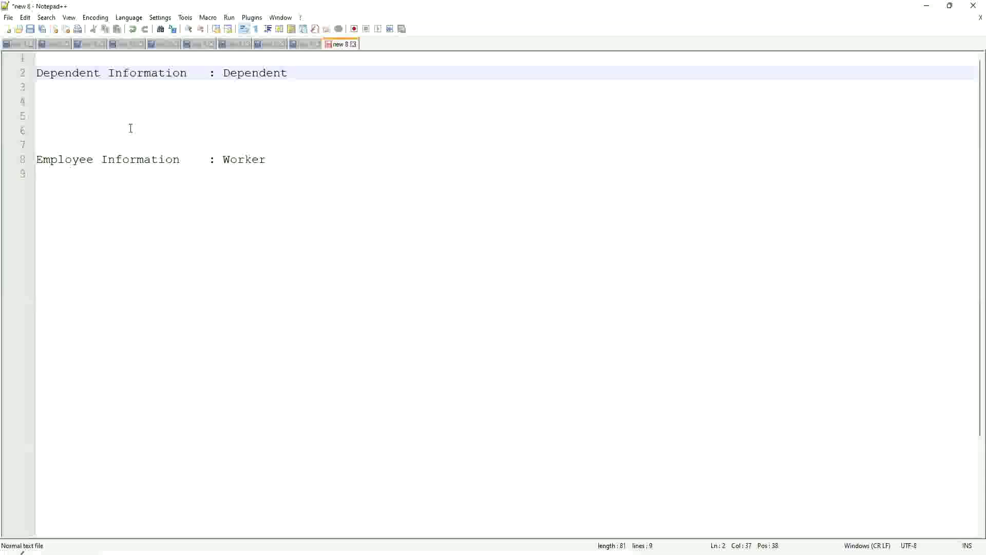
# Step: Move the cursor between Dependent on line 2 and Worker on line 8, ending on Dependent
pyautogui.click(295, 160)
pyautogui.press('Down')
pyautogui.click(241, 76)
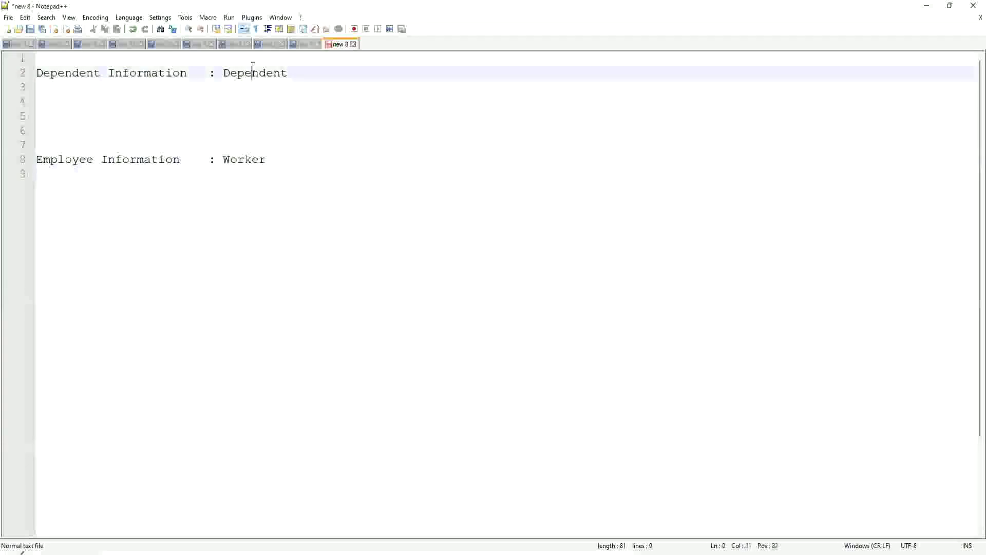
pyautogui.click(236, 159)
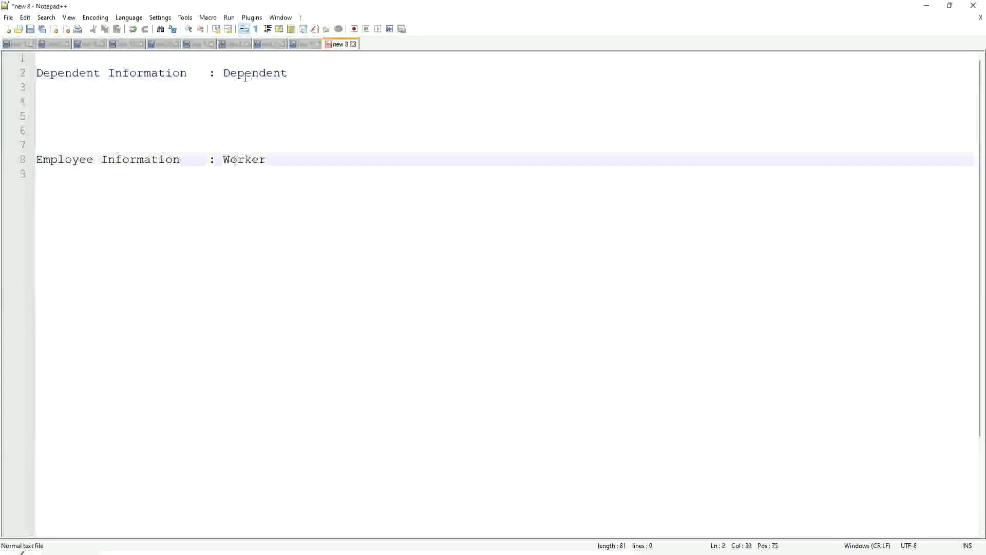
pyautogui.click(243, 75)
pyautogui.click(244, 170)
pyautogui.click(241, 75)
pyautogui.click(239, 173)
pyautogui.click(242, 75)
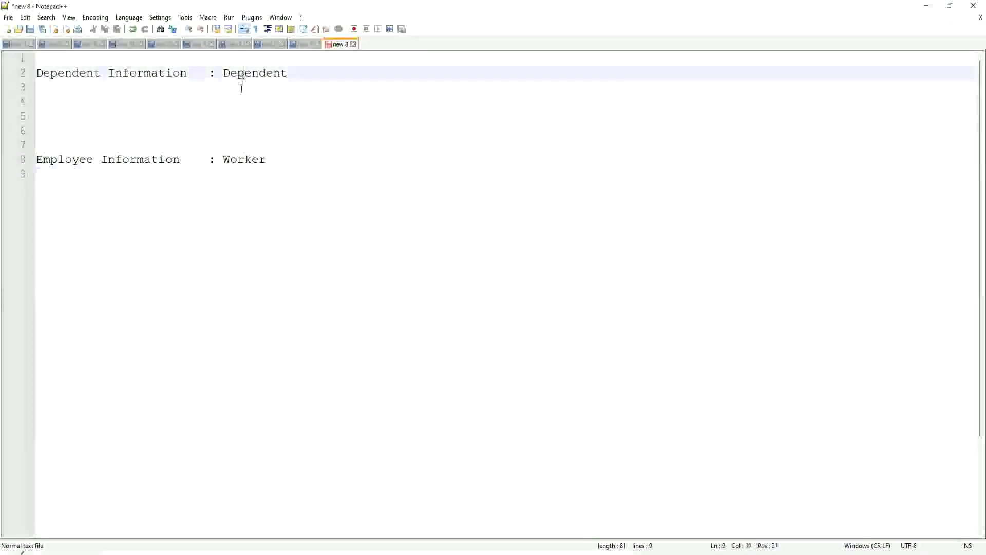
pyautogui.click(240, 160)
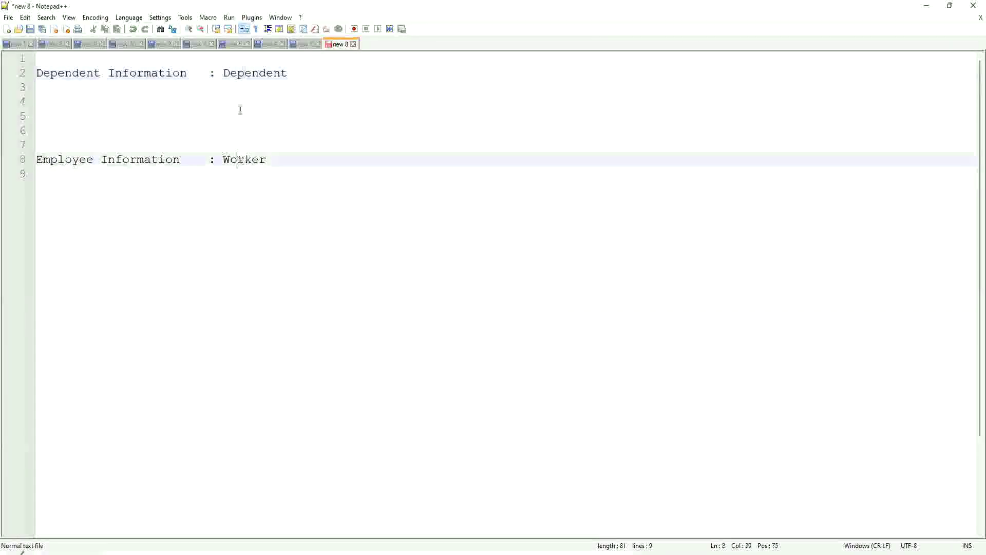
pyautogui.click(249, 74)
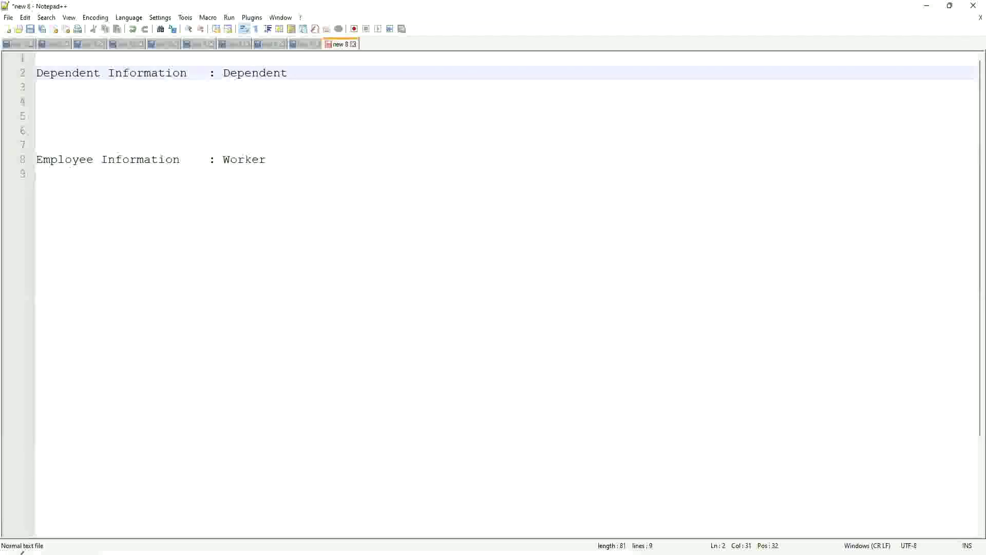
# Step: Draw a red double arrow from Dependent to Worker and label it 'Worker:Dependent(s) = 1:many'
pyautogui.hotkey('ctrl', '2')
pyautogui.moveTo(240, 82); pyautogui.dragTo(240, 153)
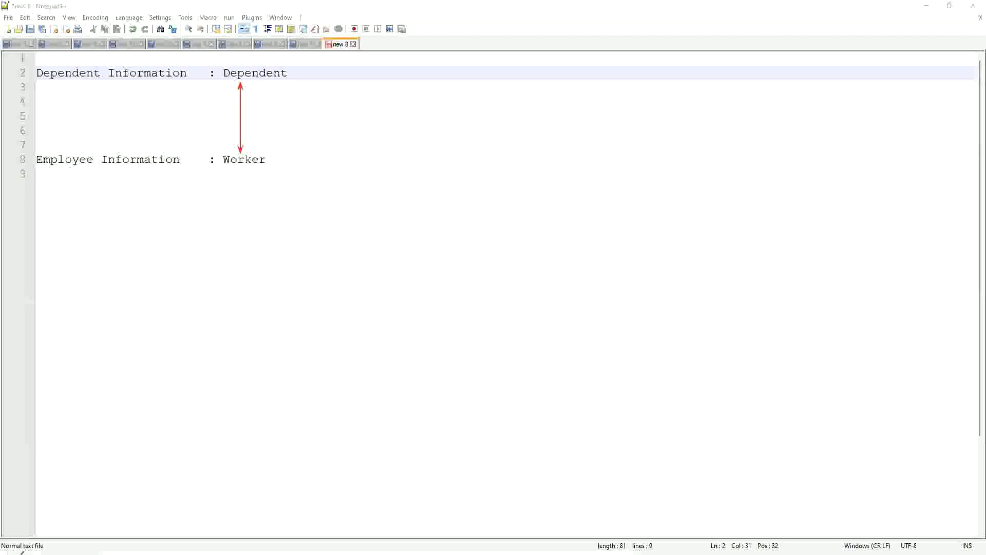
pyautogui.click(249, 120)
pyautogui.write('Worker')
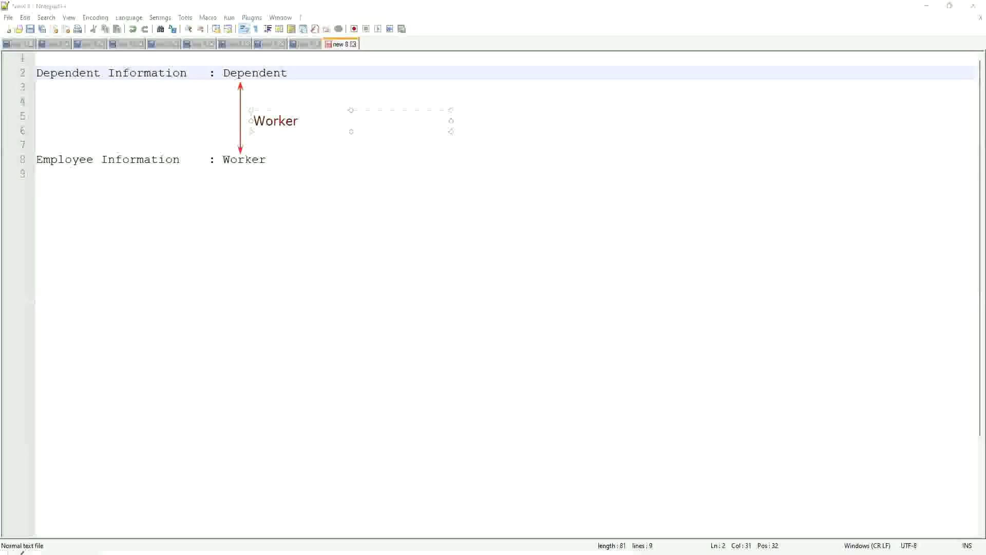
pyautogui.write(':Dependent(s')
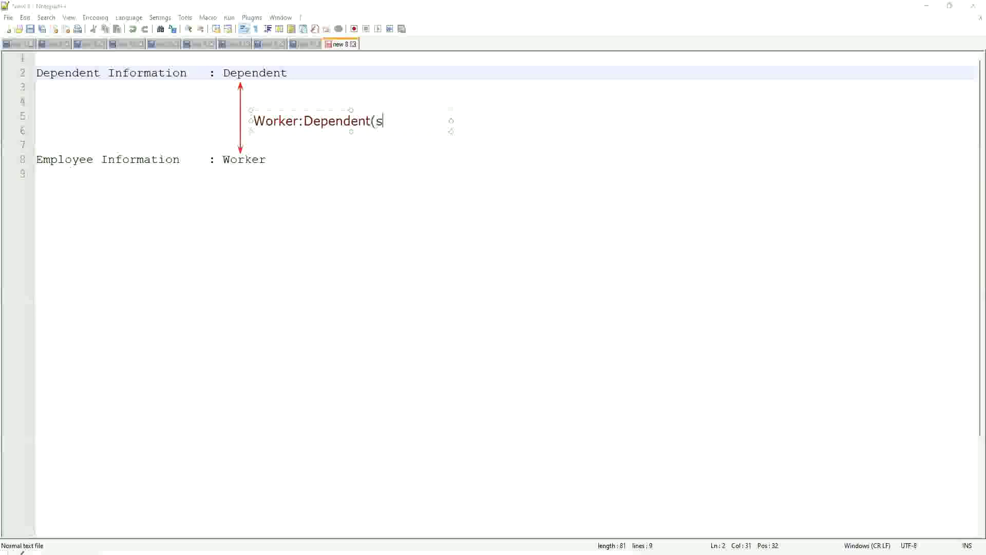
pyautogui.write(') = 1:many')
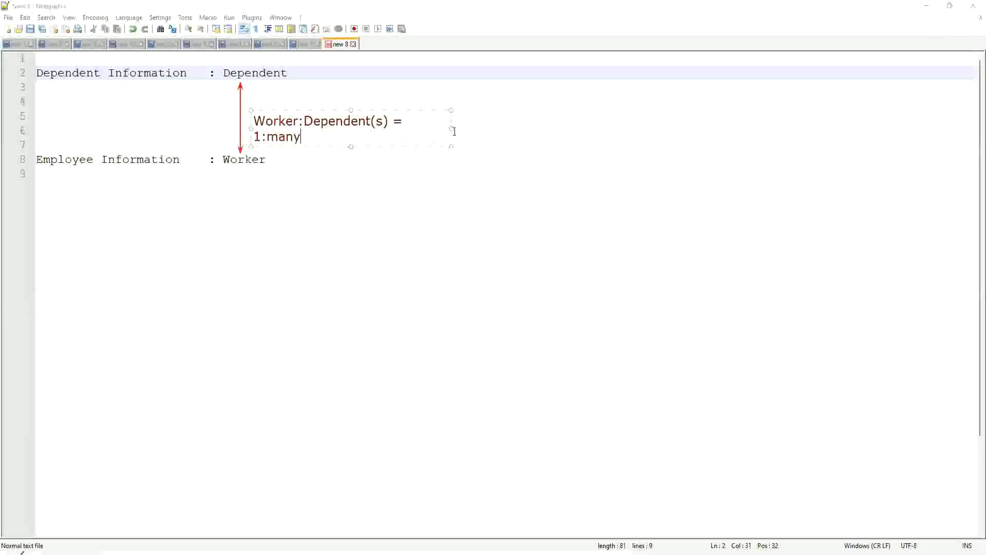
pyautogui.moveTo(450, 128); pyautogui.dragTo(533, 125)
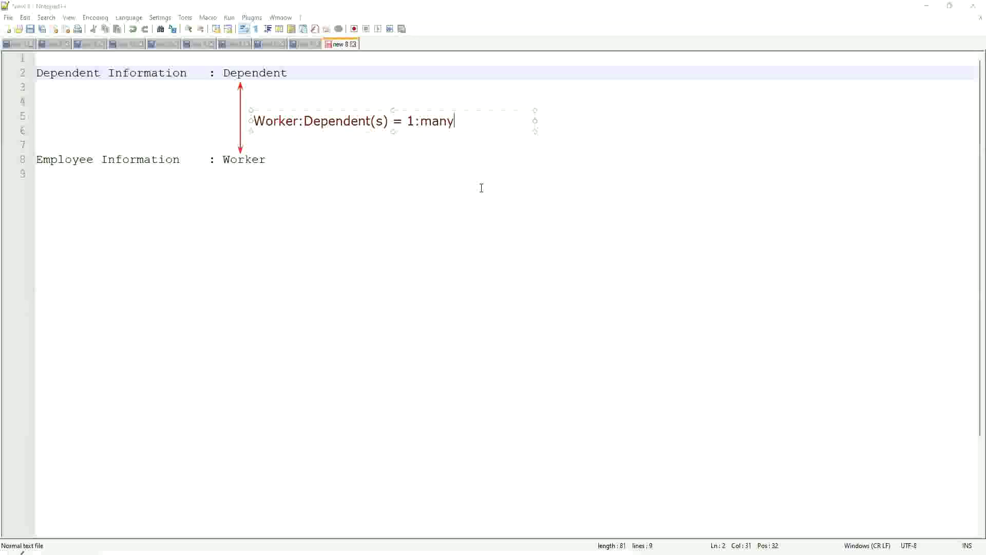
pyautogui.click(238, 189)
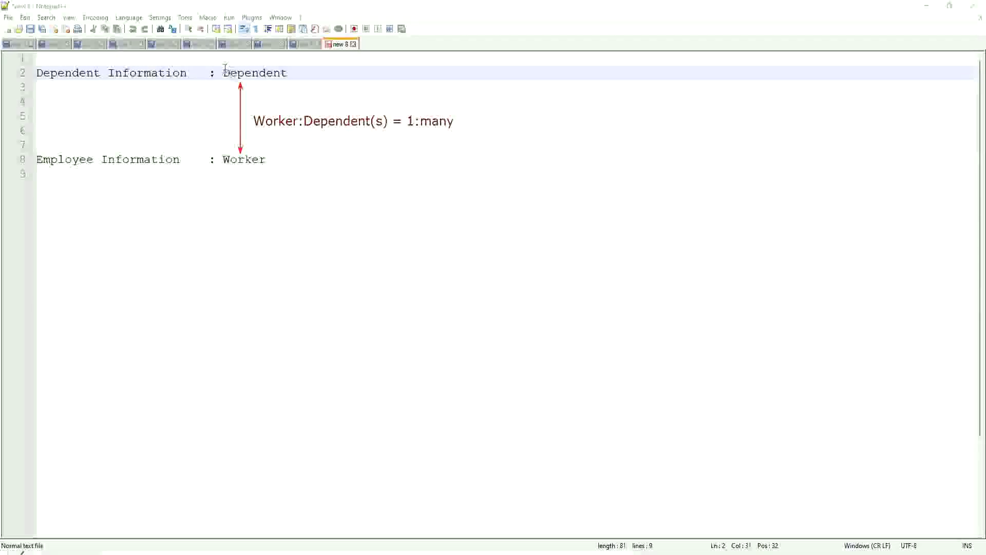
pyautogui.moveTo(222, 73); pyautogui.dragTo(298, 73)
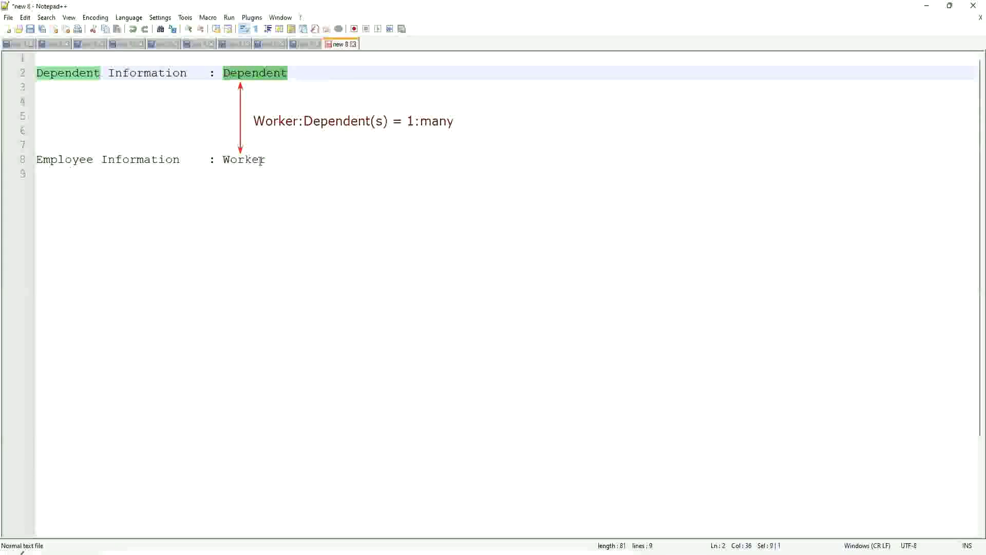
pyautogui.click(244, 75)
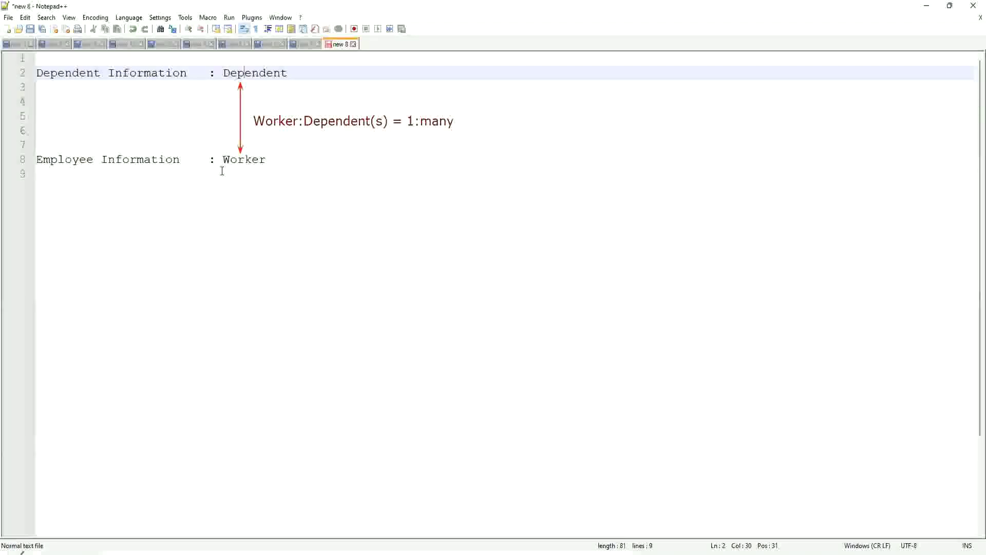
pyautogui.click(296, 73)
pyautogui.click(294, 174)
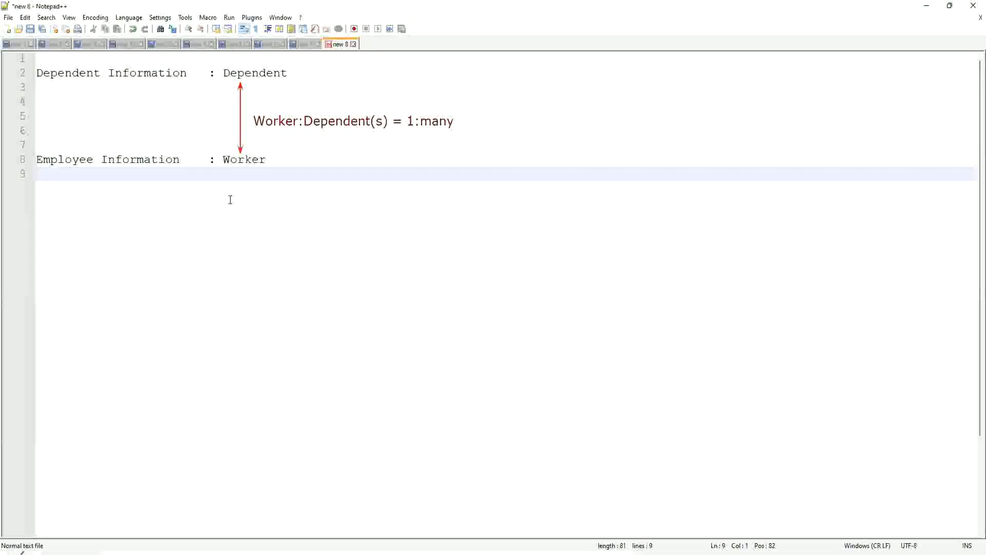
# Step: Remove the stray backslash and write 'Age of the Eldest Dependent of a Worker' on line 11, followed by blank lines
pyautogui.write('\\')
pyautogui.press('BackSpace')
pyautogui.press('Return')
pyautogui.press('Return')
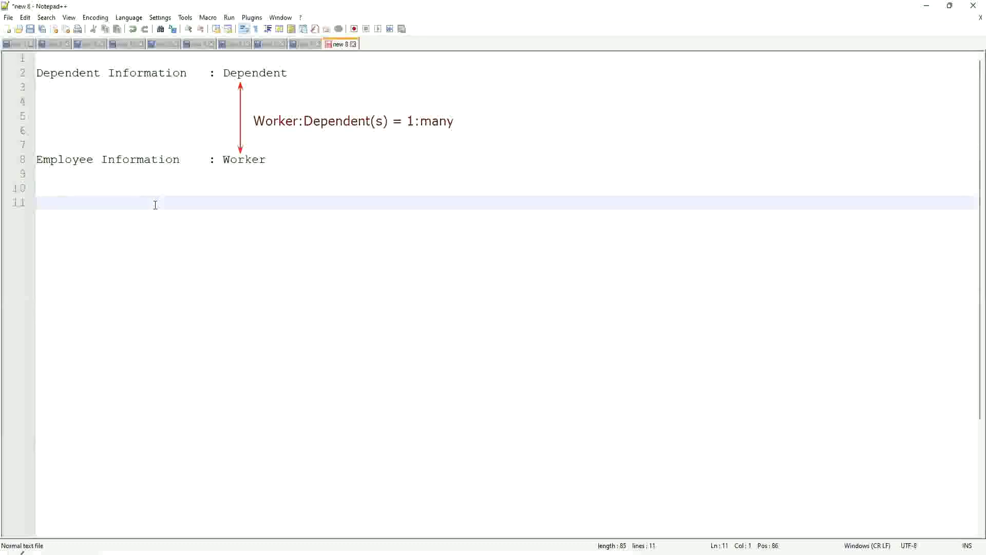
pyautogui.write('Age of the Eldest Dependent ')
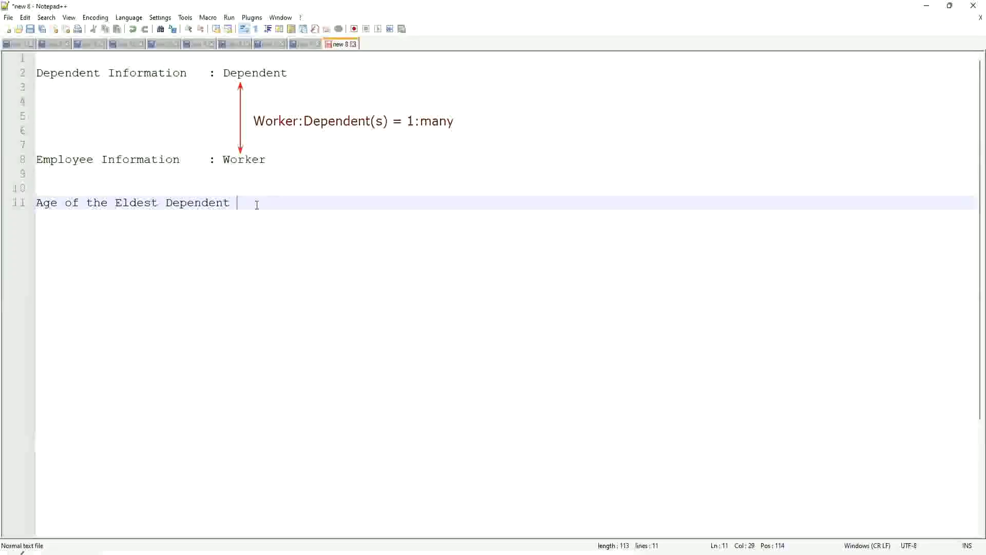
pyautogui.write('of a Worker')
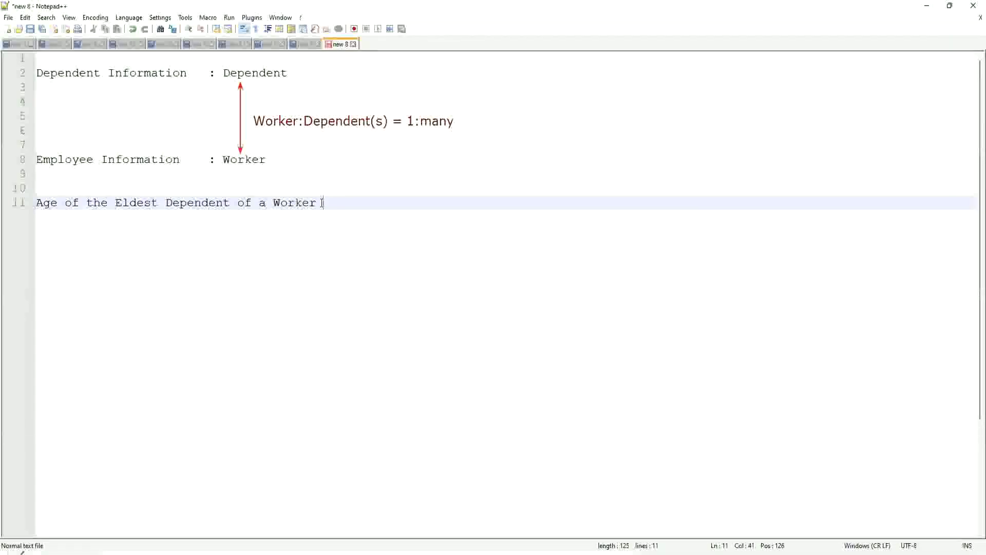
pyautogui.press('Left')
pyautogui.press('Left')
pyautogui.press('Left')
pyautogui.press('End')
pyautogui.press('Return')
pyautogui.press('Return')
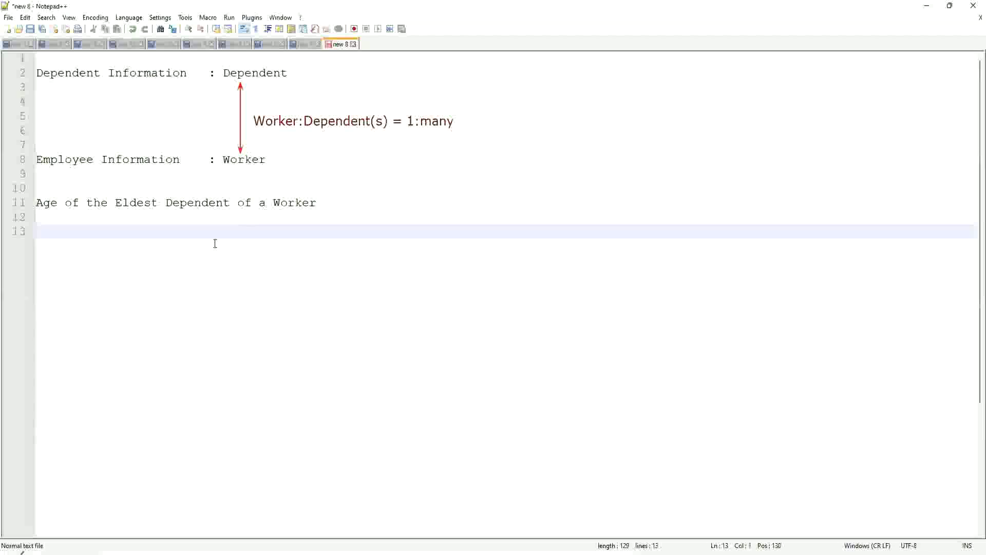
pyautogui.click(88, 216)
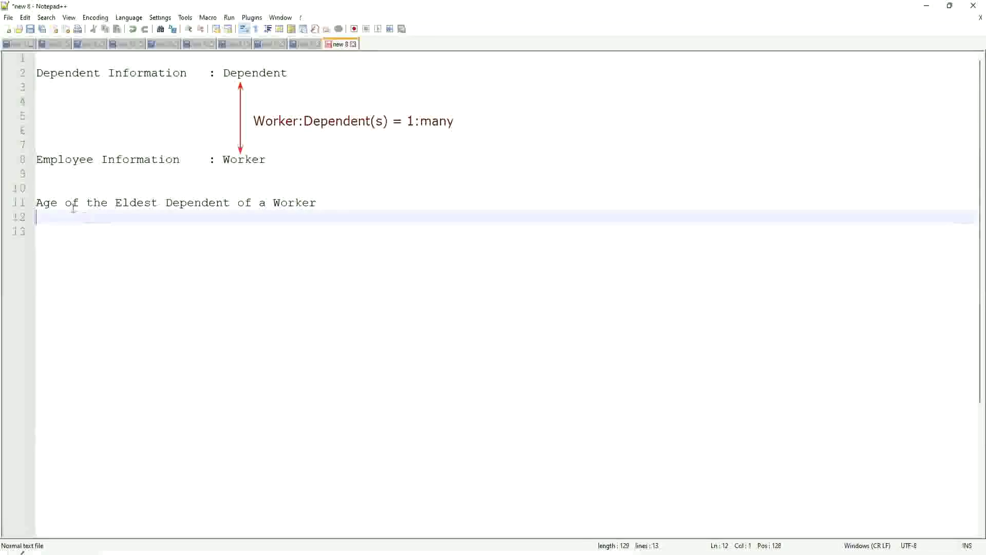
pyautogui.click(57, 204)
pyautogui.moveTo(36, 203); pyautogui.dragTo(80, 203)
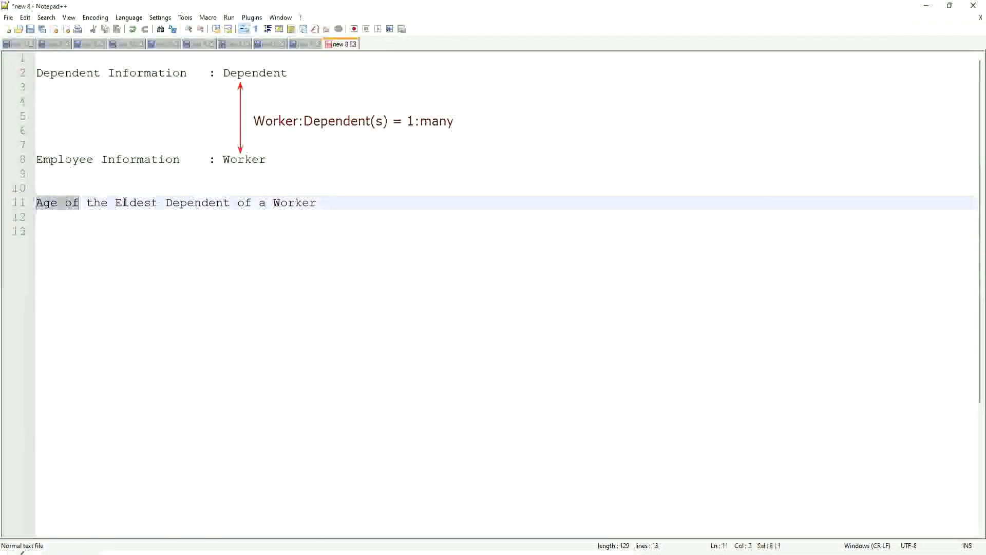
pyautogui.keyDown('shift'); pyautogui.click(345, 209); pyautogui.keyUp('shift')
pyautogui.click(342, 198)
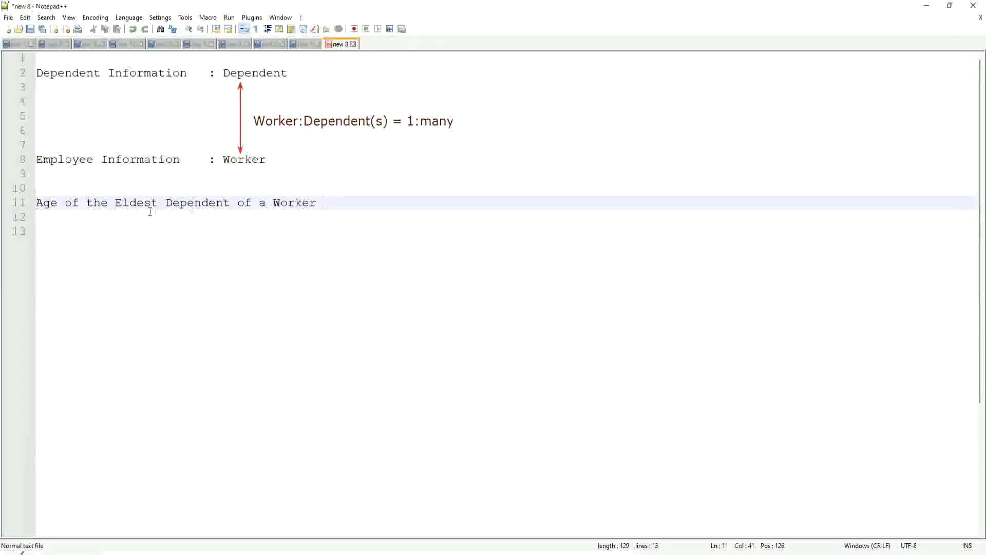
pyautogui.moveTo(116, 202); pyautogui.dragTo(318, 201)
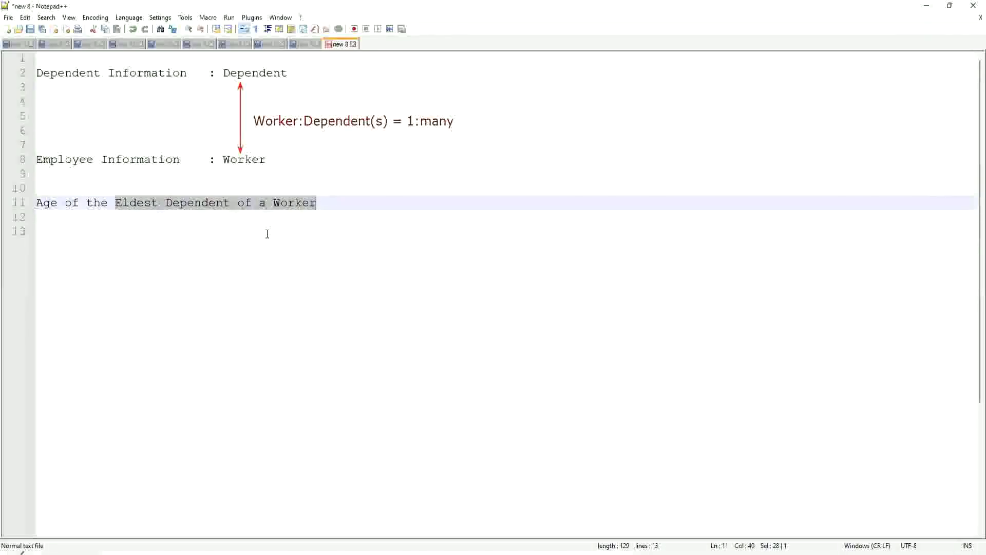
pyautogui.click(201, 202)
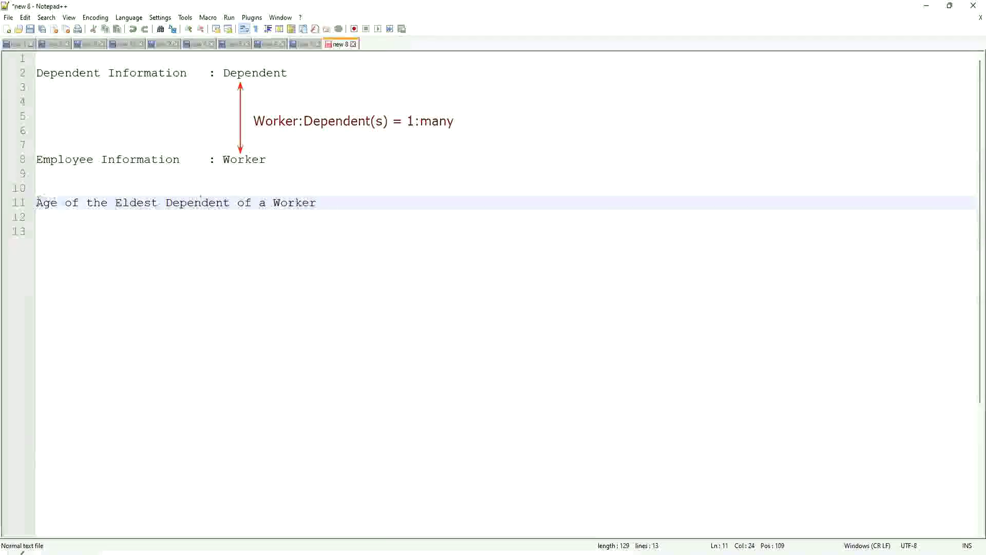
pyautogui.moveTo(37, 202); pyautogui.dragTo(230, 202)
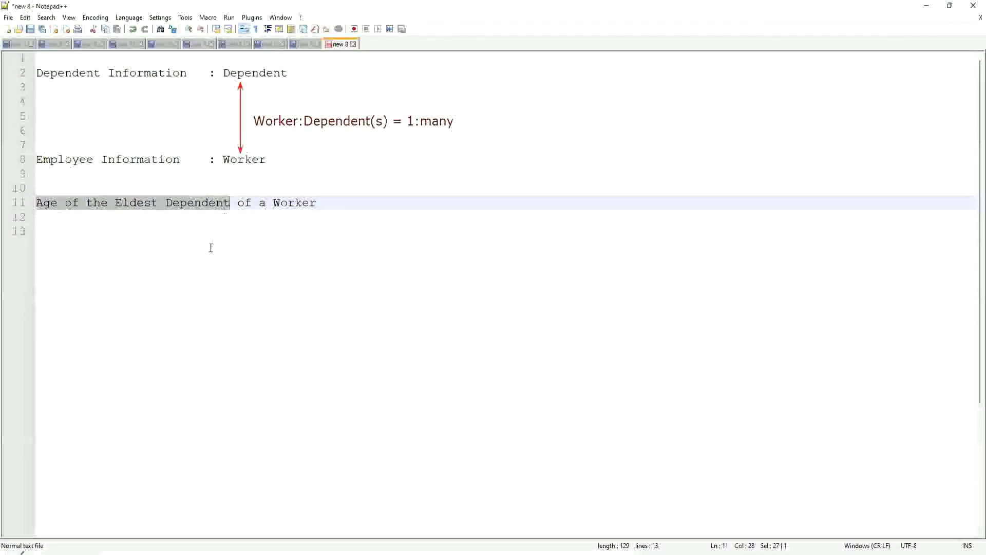
pyautogui.click(176, 227)
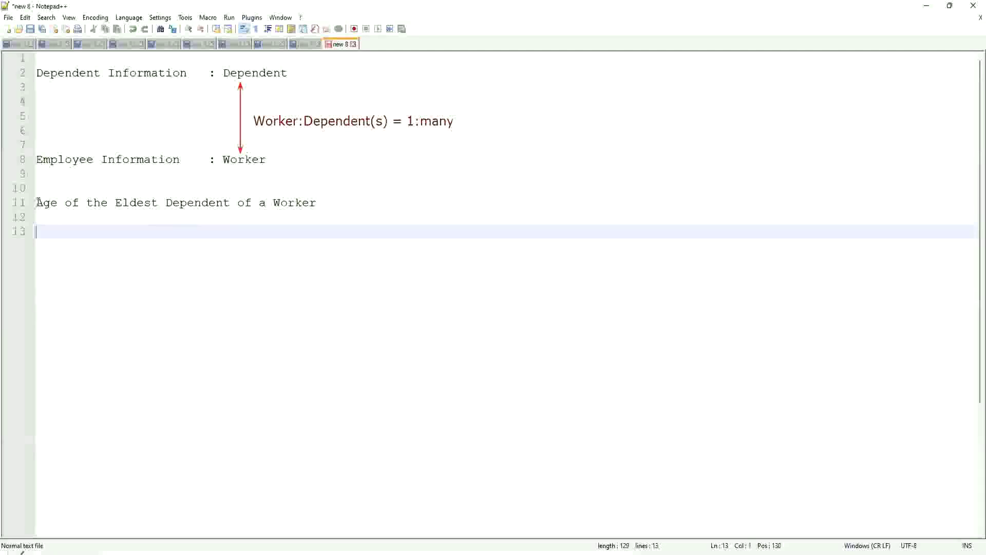
pyautogui.moveTo(38, 203); pyautogui.dragTo(237, 203)
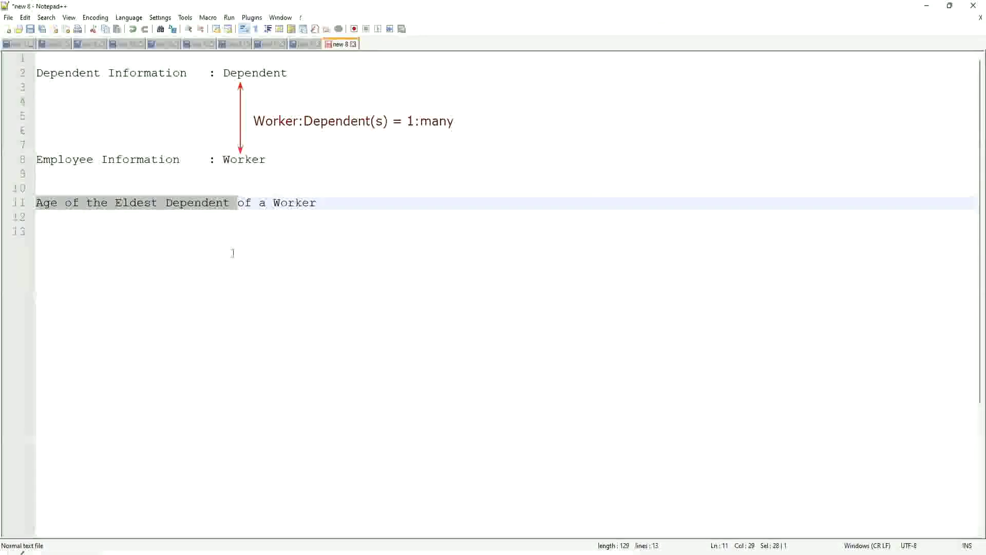
pyautogui.click(330, 205)
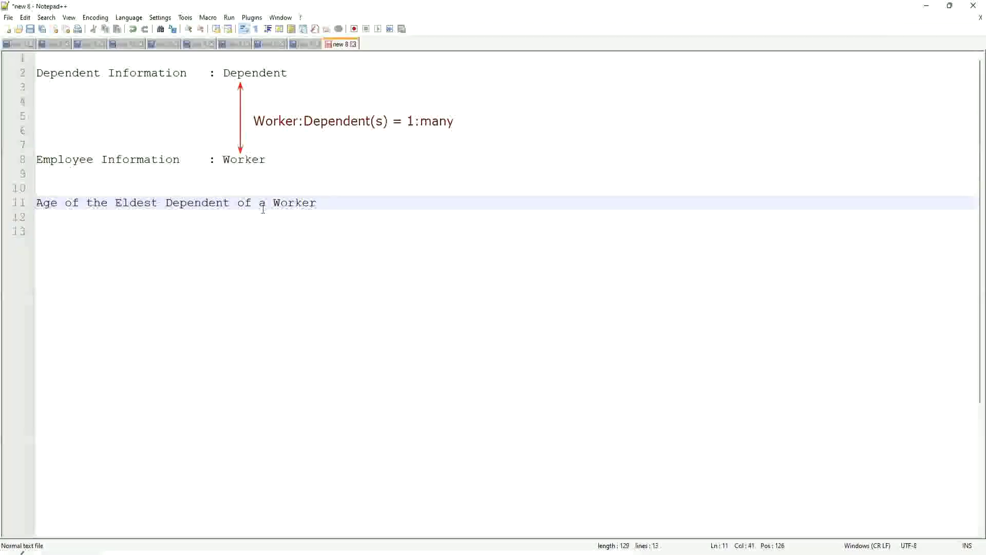
pyautogui.moveTo(115, 203); pyautogui.dragTo(320, 202)
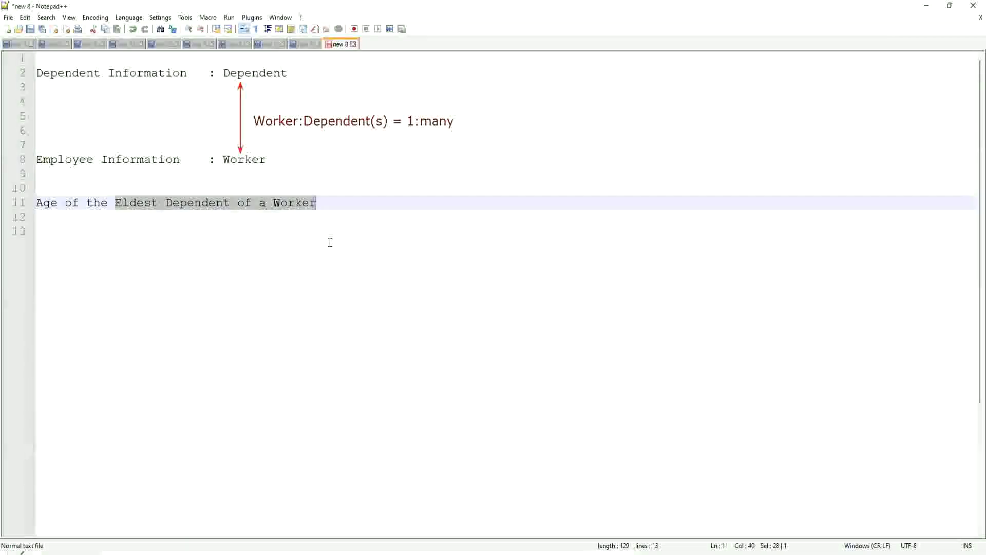
# Step: Write 'How to find the Eldest Dependent ??' on line 13 and 'Basis of the Age of the Dependent' below it
pyautogui.click(335, 203)
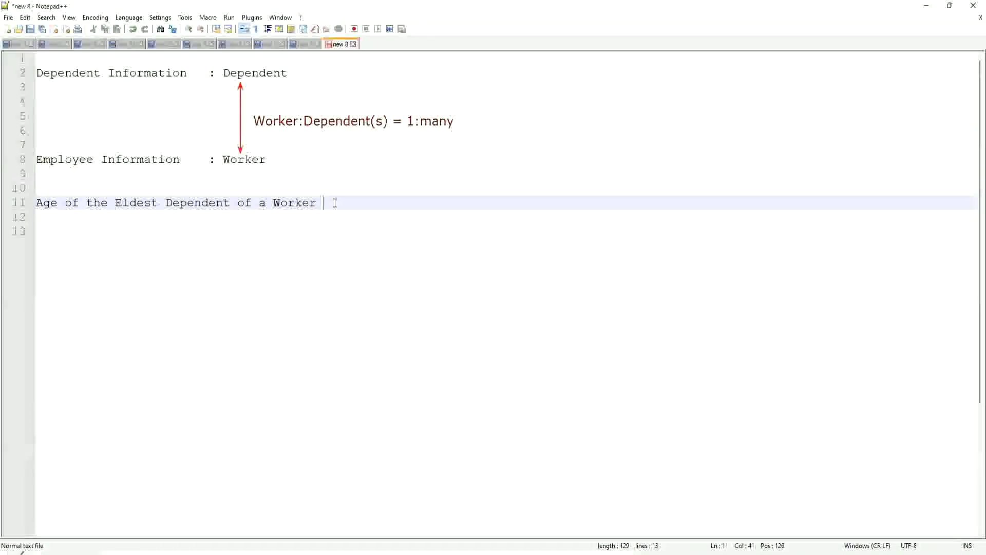
pyautogui.press('Return')
pyautogui.press('Return')
pyautogui.press('Return')
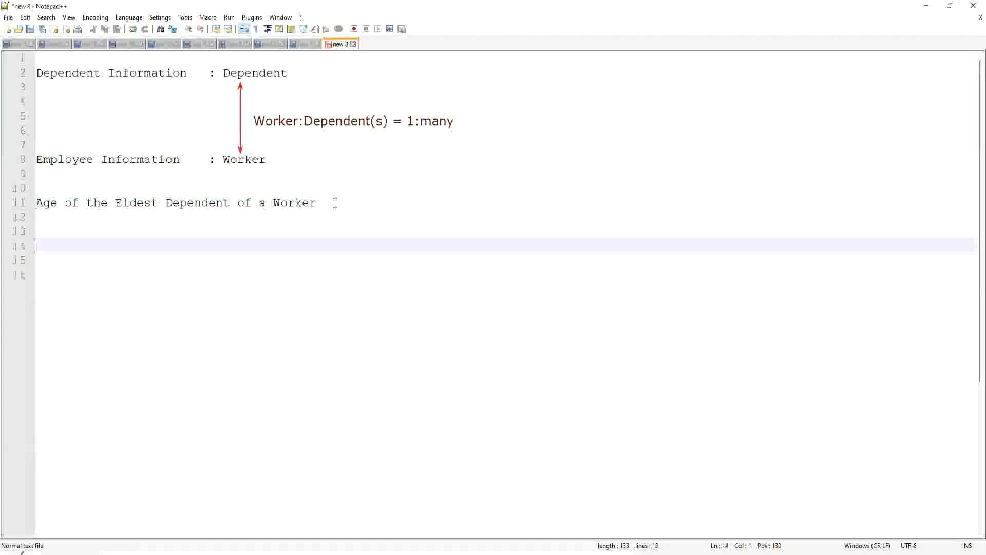
pyautogui.press('Up')
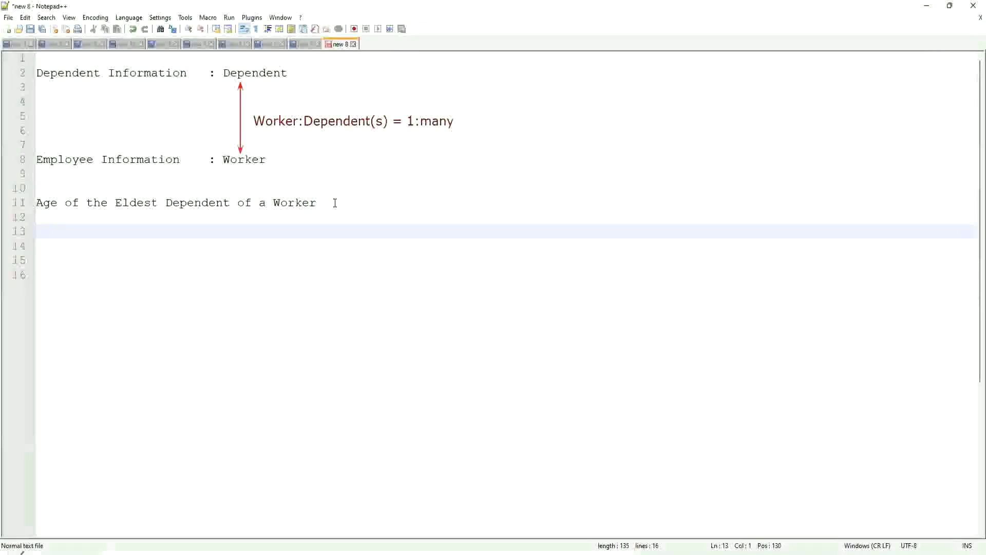
pyautogui.write('How to')
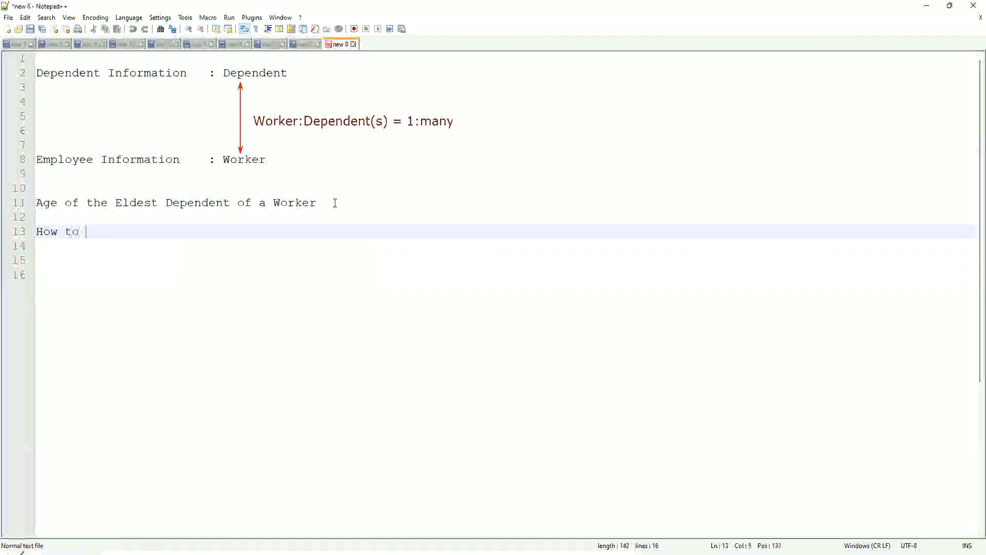
pyautogui.press('BackSpace')
pyautogui.press('BackSpace')
pyautogui.press('BackSpace')
pyautogui.press('BackSpace')
pyautogui.press('BackSpace')
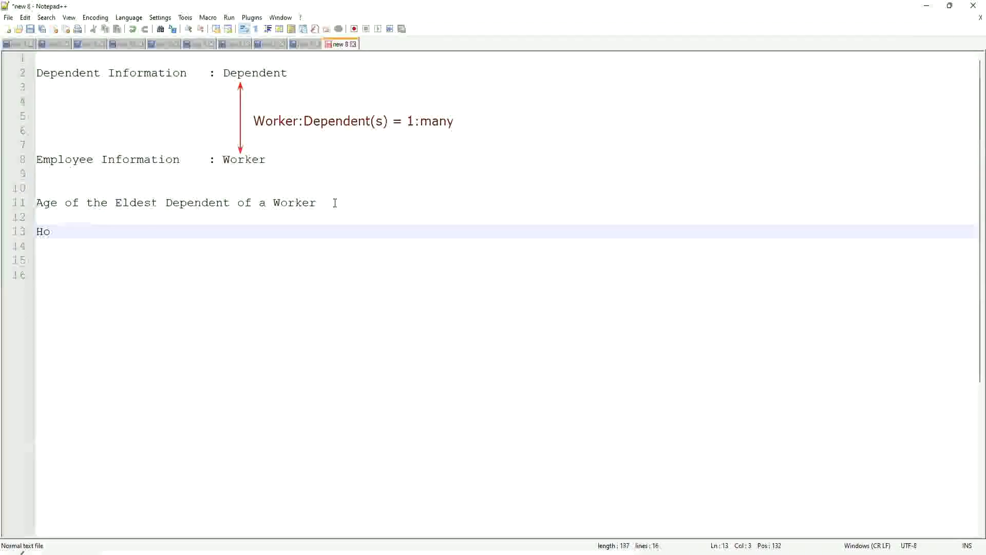
pyautogui.write('w to find')
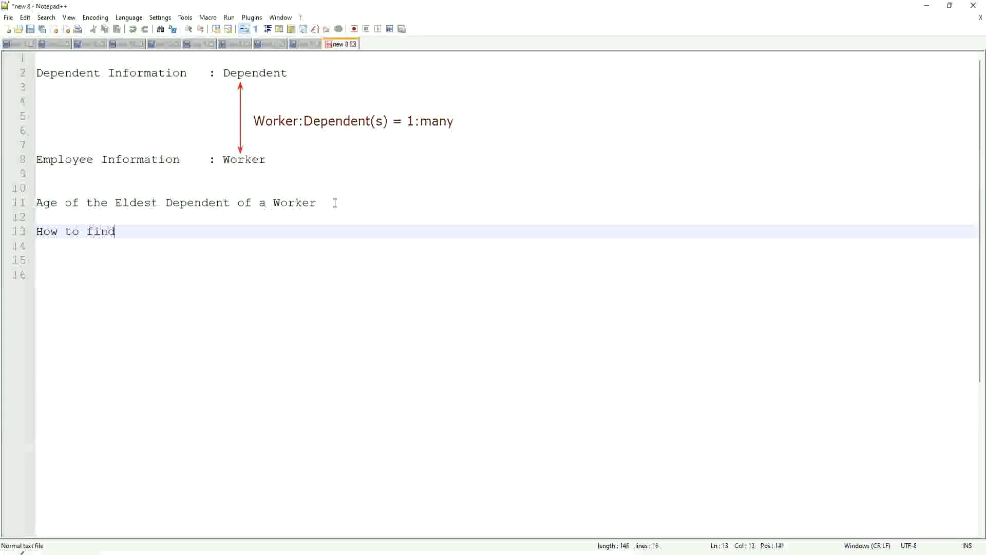
pyautogui.write(' the Eld')
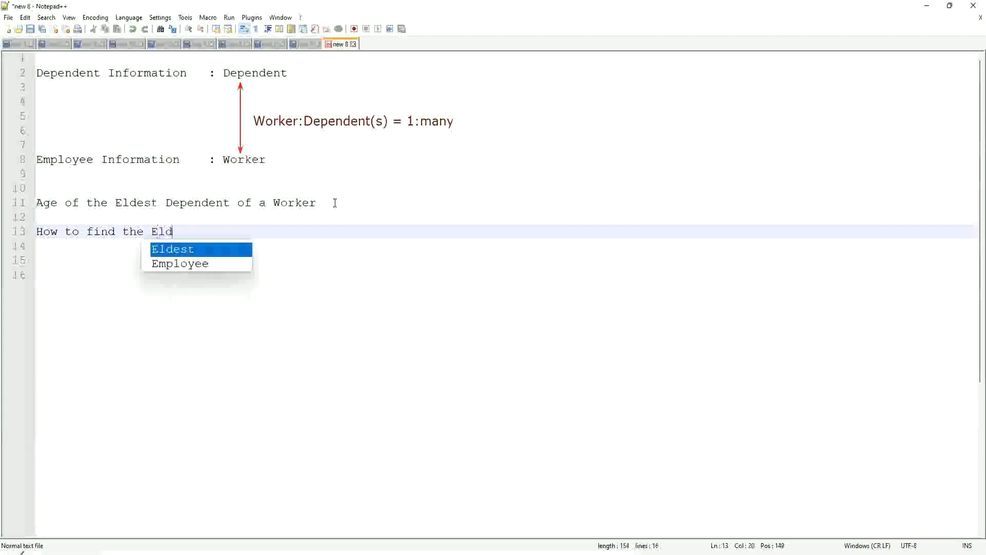
pyautogui.write('est Dependent ??')
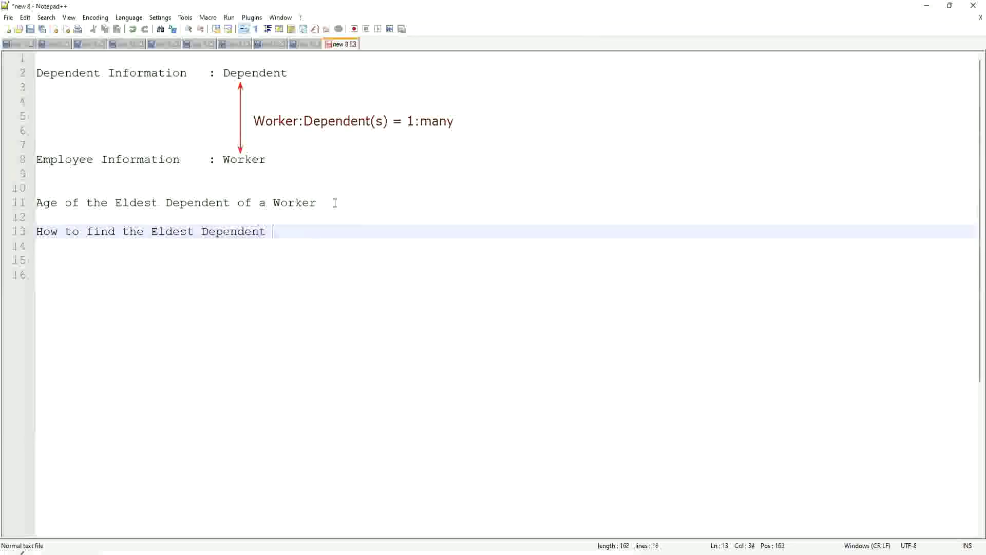
pyautogui.press('Return')
pyautogui.press('Return')
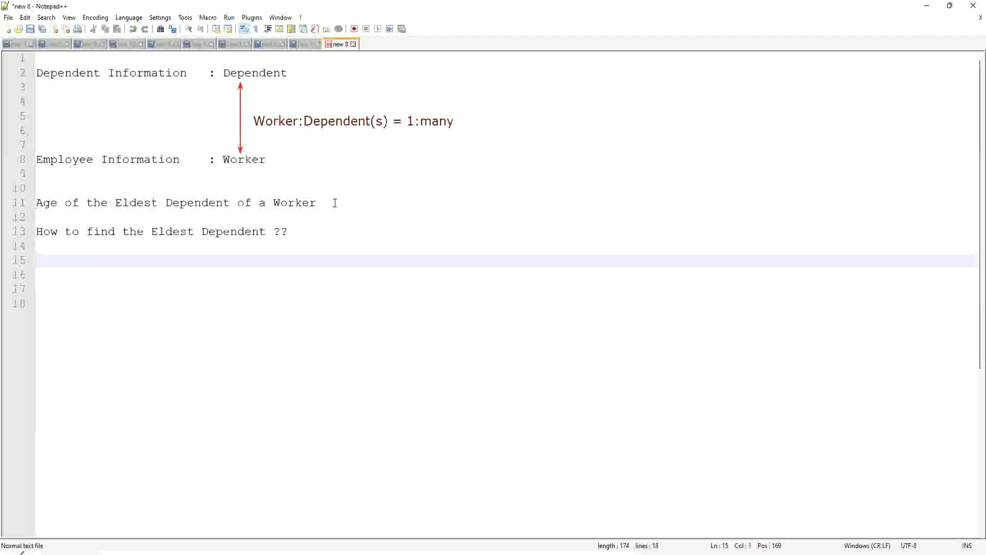
pyautogui.write('Basi')
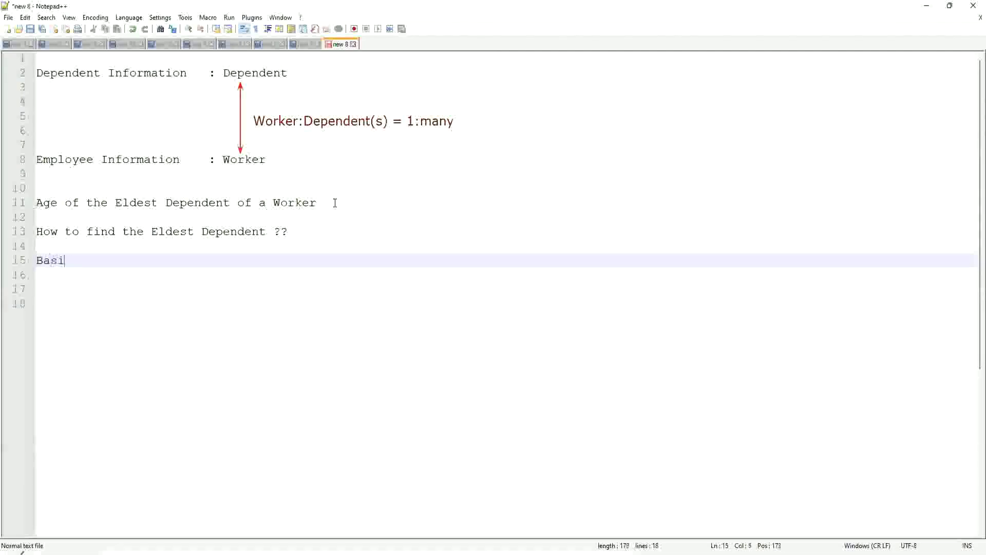
pyautogui.write('s of the Age of the Dependent')
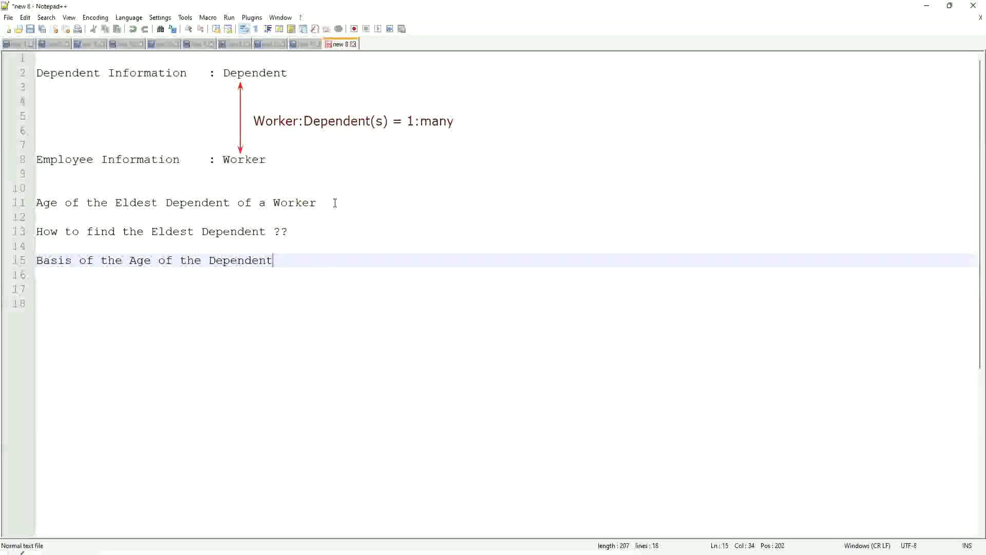
pyautogui.press('Return')
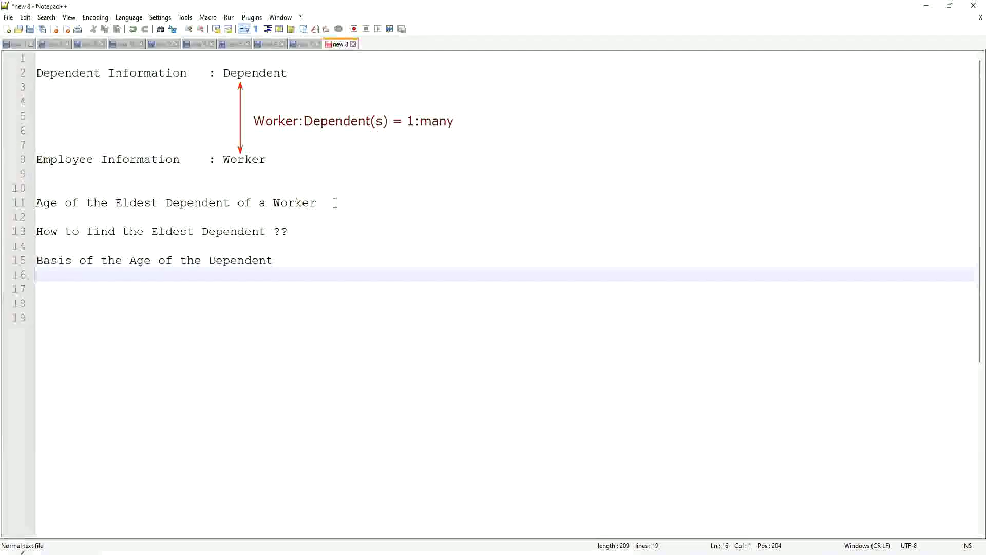
# Step: Type the sample ages on line 16 and correct them to read '15, 10, 42'
pyautogui.write('10')
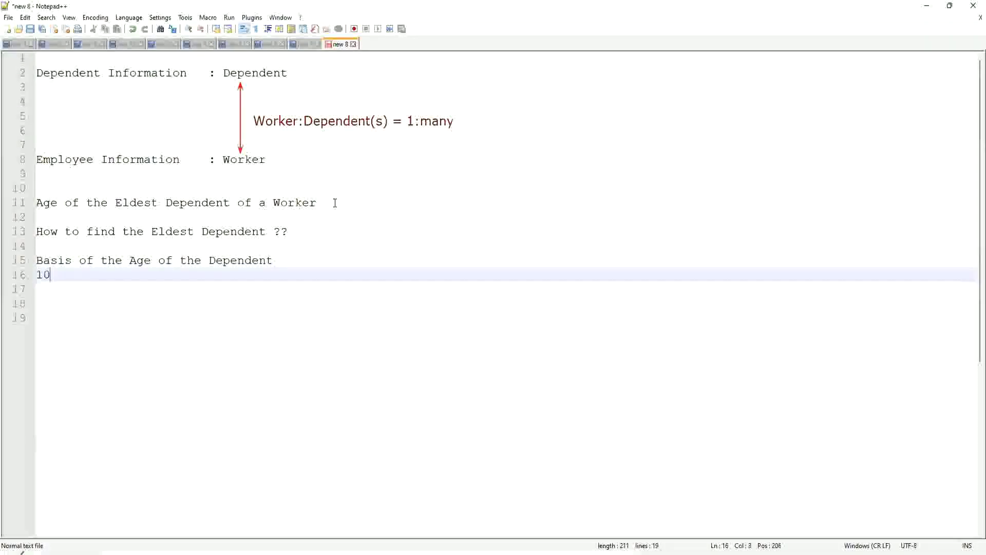
pyautogui.write(', 15, ')
pyautogui.write('42')
pyautogui.press('Left')
pyautogui.press('Left')
pyautogui.press('Left')
pyautogui.press('Left')
pyautogui.hotkey('shift', 'Right')
pyautogui.write('5')
pyautogui.press('Right')
pyautogui.press('Right')
pyautogui.press('Right')
pyautogui.hotkey('shift', 'Right')
pyautogui.write('0')
pyautogui.press('End')
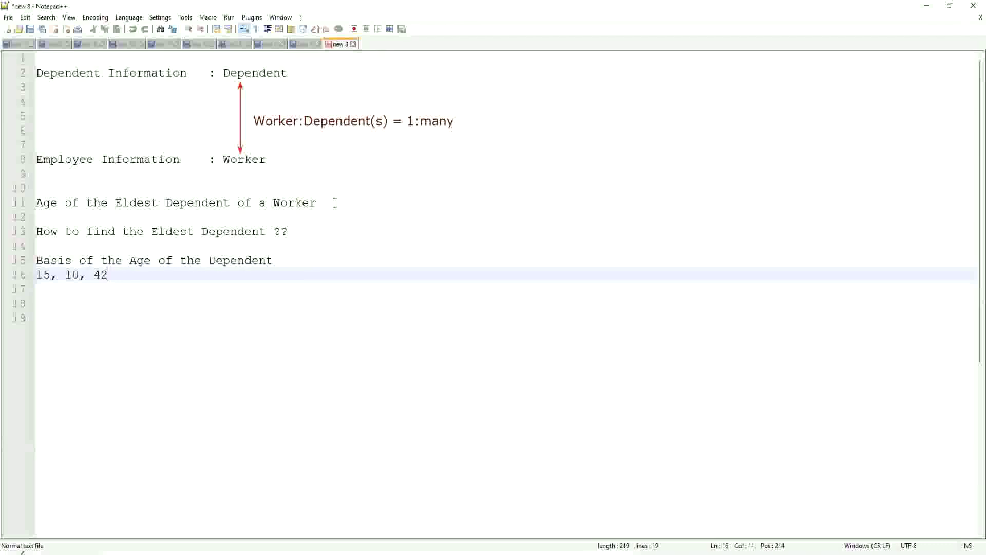
pyautogui.press('Return')
pyautogui.press('Return')
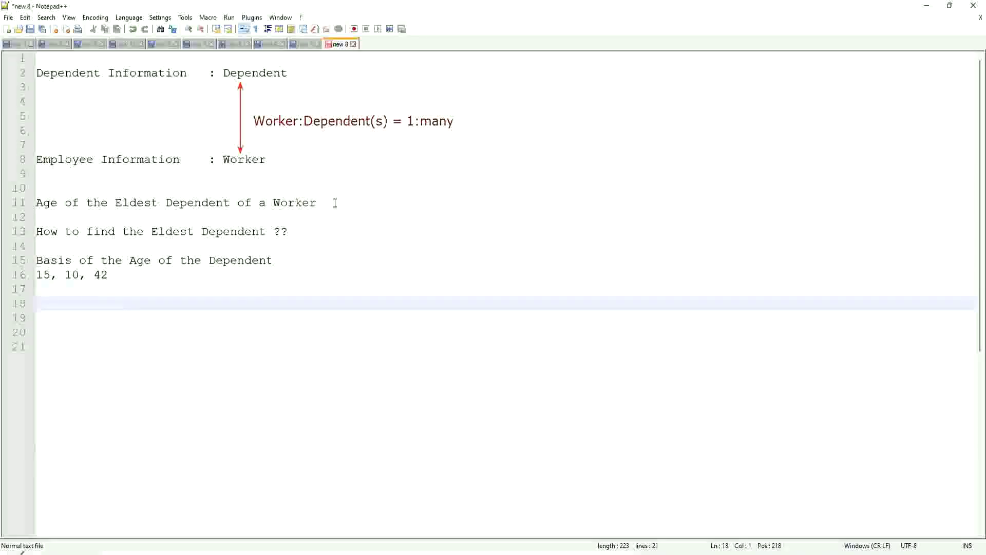
# Step: Add the line 'Sort - Descending : 42, 15, 10', fixing the misspelled Descending
pyautogui.write('Sort - Des')
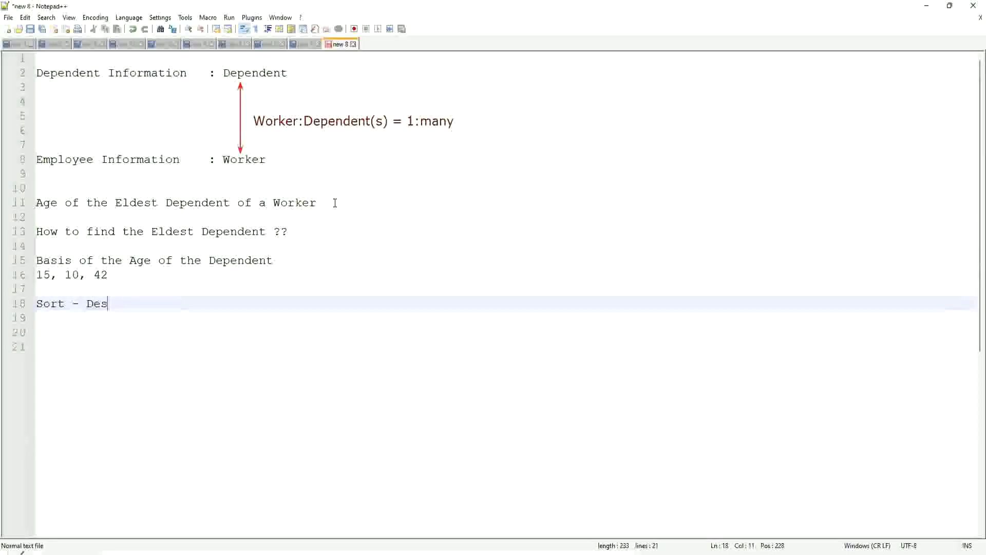
pyautogui.write('ending')
pyautogui.press('Left')
pyautogui.press('Left')
pyautogui.press('Left')
pyautogui.press('Left')
pyautogui.press('Left')
pyautogui.press('Left')
pyautogui.press('Left')
pyautogui.write('c')
pyautogui.press('Right')
pyautogui.press('Right')
pyautogui.press('Right')
pyautogui.press('Right')
pyautogui.press('Right')
pyautogui.press('Right')
pyautogui.write(': 42, 15, 10')
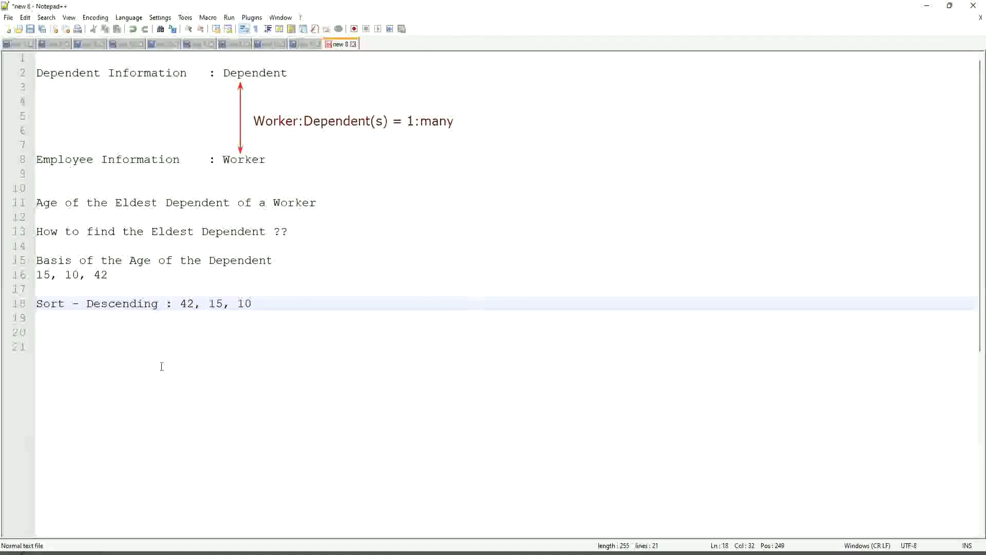
# Step: Highlight 42, then add 'Take the First One' and start an 'Eldest' line further down
pyautogui.moveTo(181, 303); pyautogui.dragTo(196, 302)
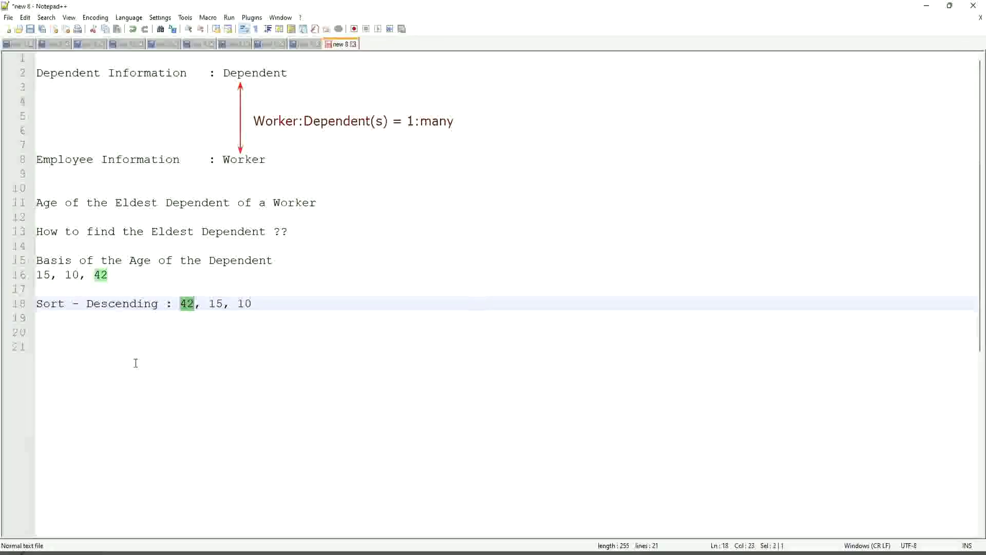
pyautogui.click(294, 307)
pyautogui.press('Return')
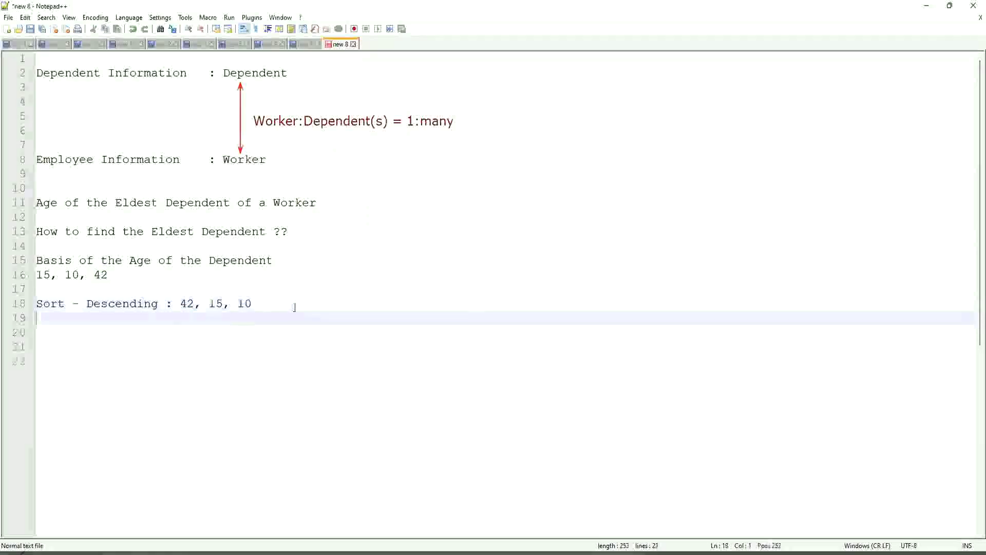
pyautogui.write('Take th')
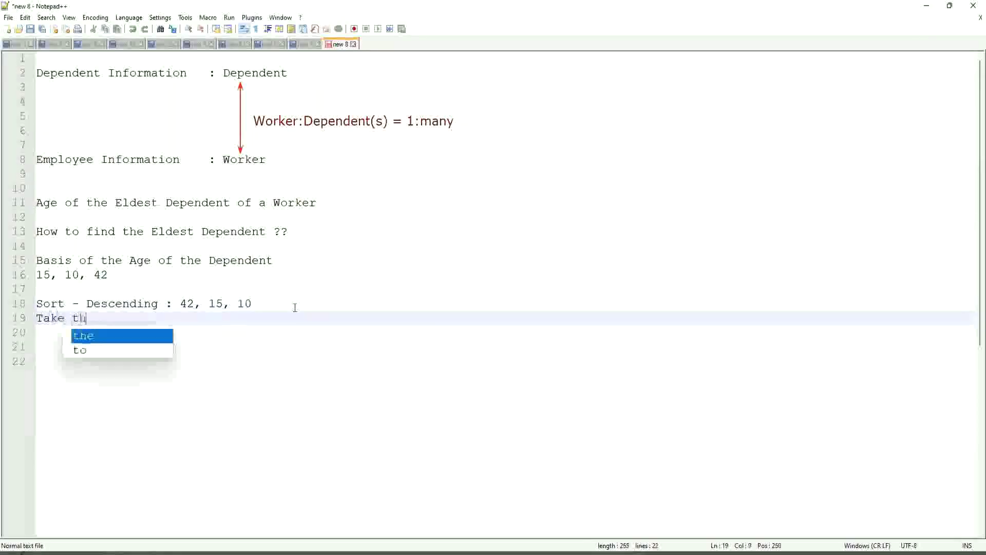
pyautogui.write('e First One')
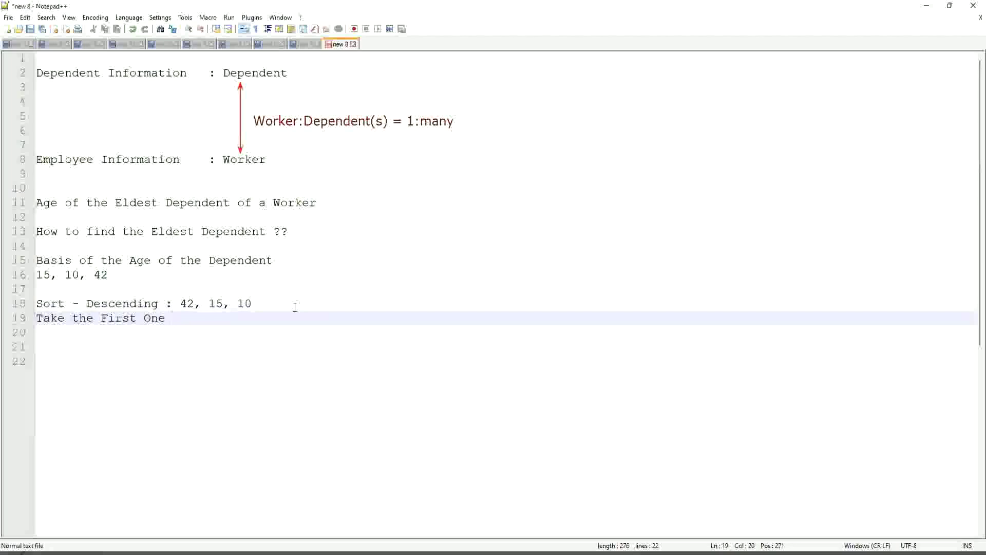
pyautogui.press('Up')
pyautogui.press('Down')
pyautogui.press('Down')
pyautogui.press('Return')
pyautogui.press('Return')
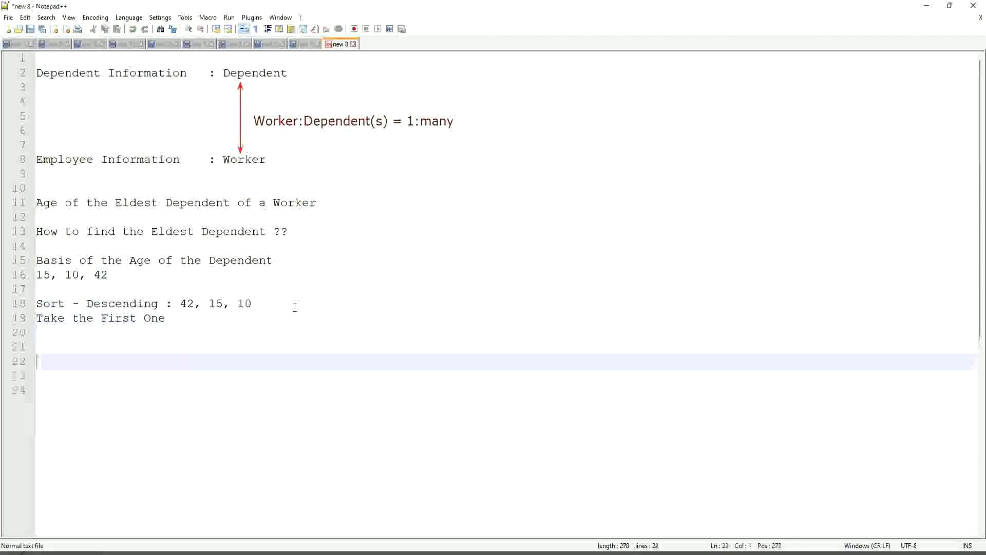
pyautogui.write('Eldest')
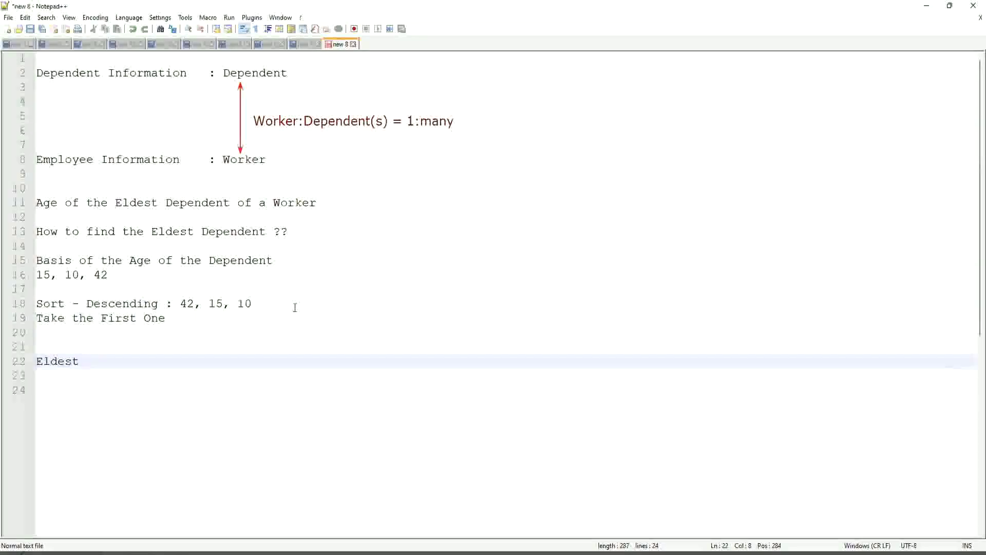
# Step: Insert '35' on a new line 17 beneath the ages list
pyautogui.click(125, 275)
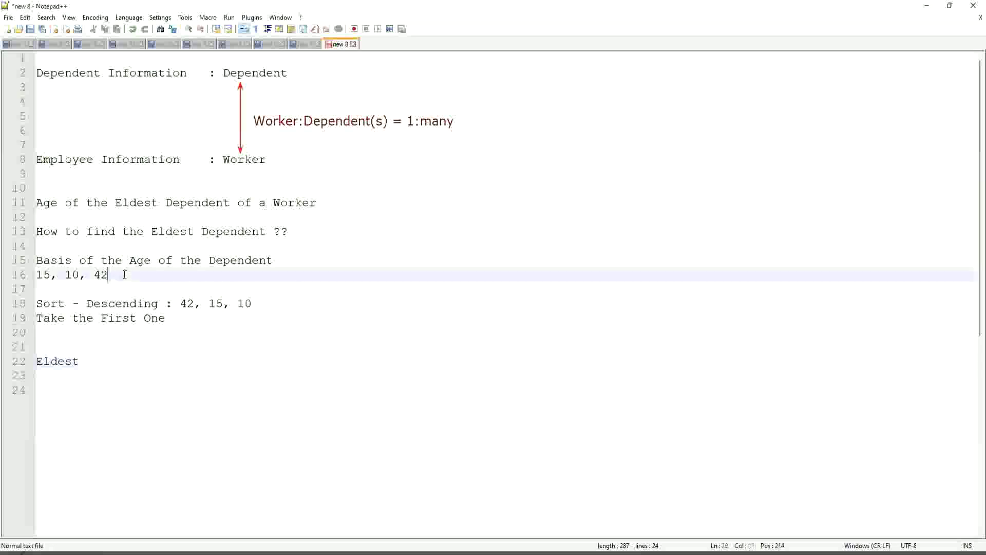
pyautogui.press('Return')
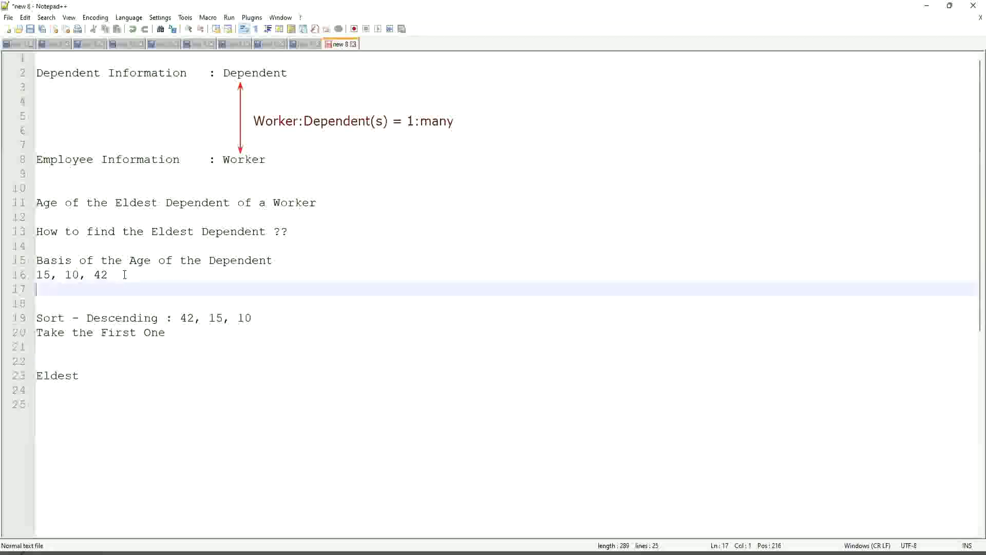
pyautogui.write('35')
pyautogui.moveTo(57, 289); pyautogui.dragTo(37, 302)
pyautogui.click(75, 288)
# Step: Review the sort, 'Take the First One' and 'Eldest' lines, selecting the word Eldest
pyautogui.click(178, 318)
pyautogui.click(269, 321)
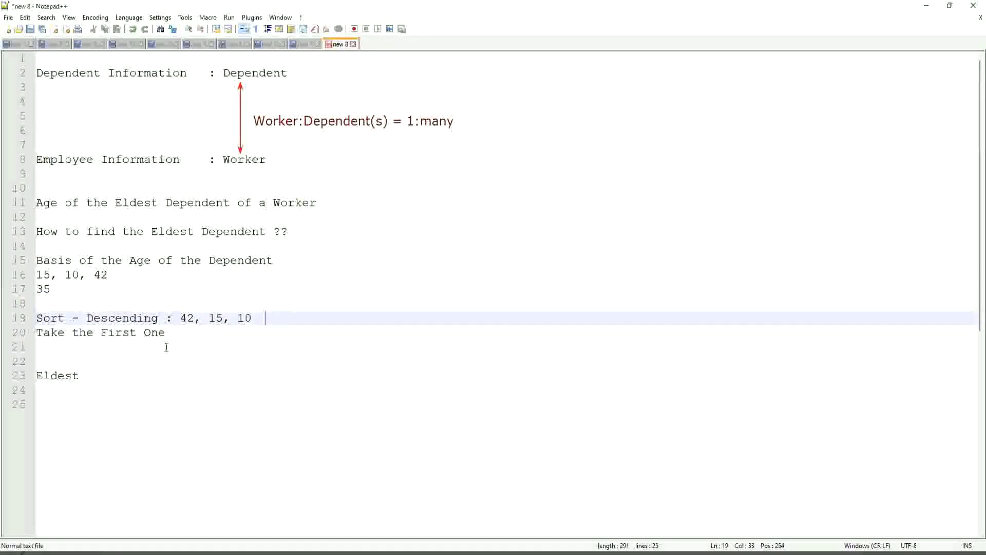
pyautogui.click(185, 333)
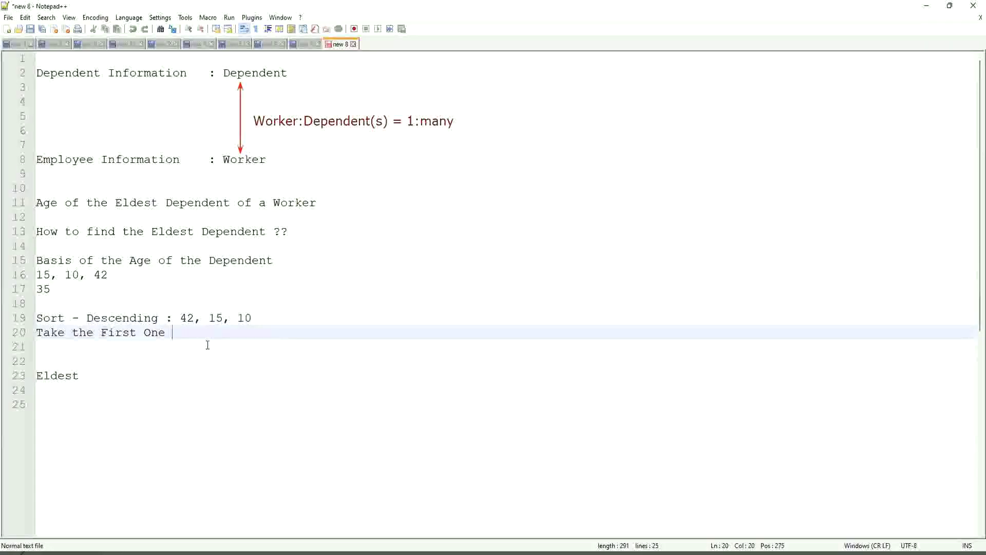
pyautogui.click(97, 375)
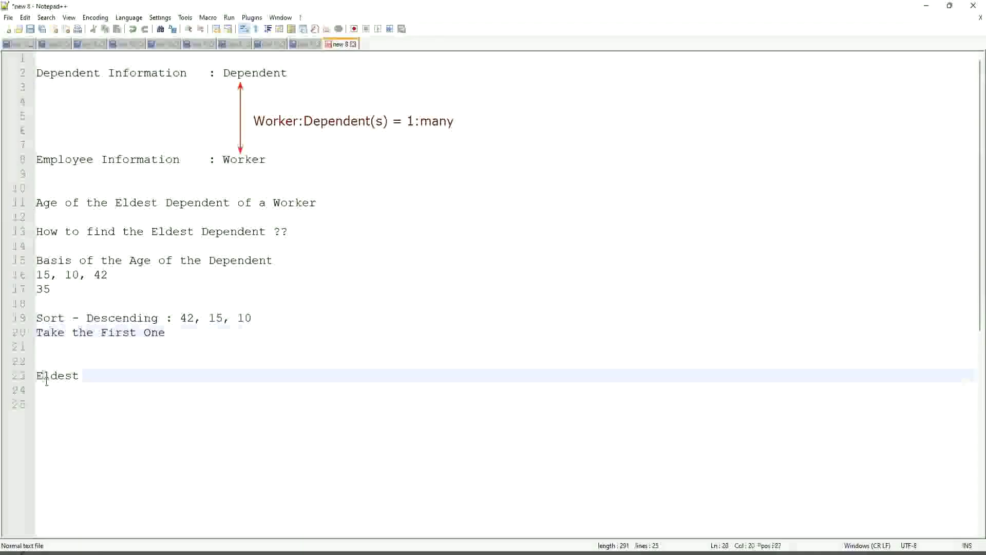
pyautogui.doubleClick(48, 377)
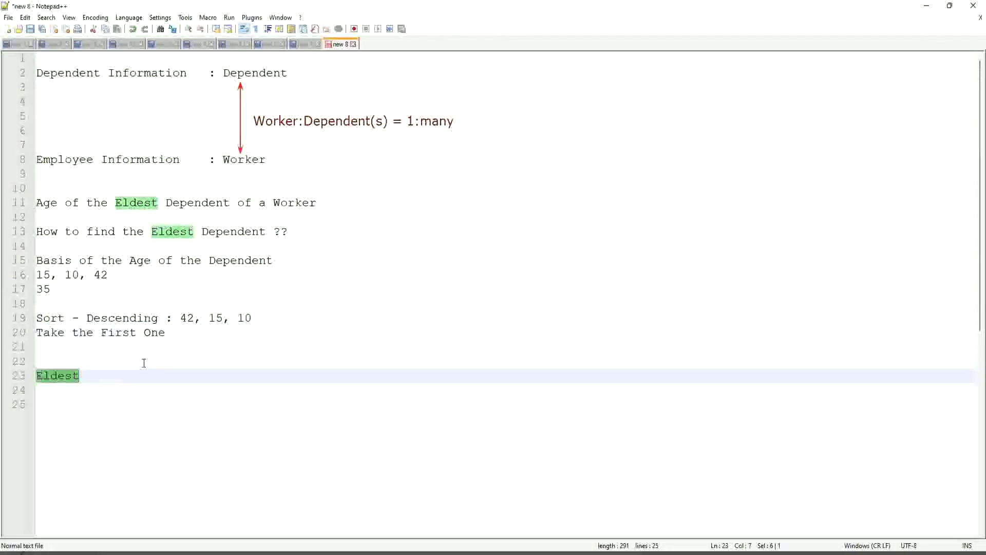
pyautogui.click(118, 275)
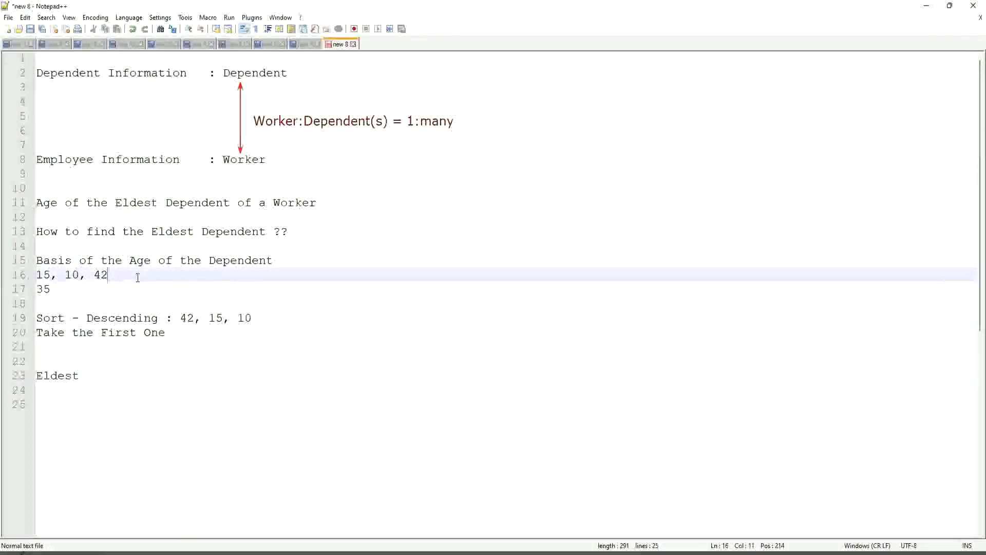
# Step: Append ', 45,63' to the ages and correct the line to '15, 10, 42, 42, 63'
pyautogui.write(', 45,63')
pyautogui.press('Left')
pyautogui.press('Left')
pyautogui.press('Left')
pyautogui.press('Left')
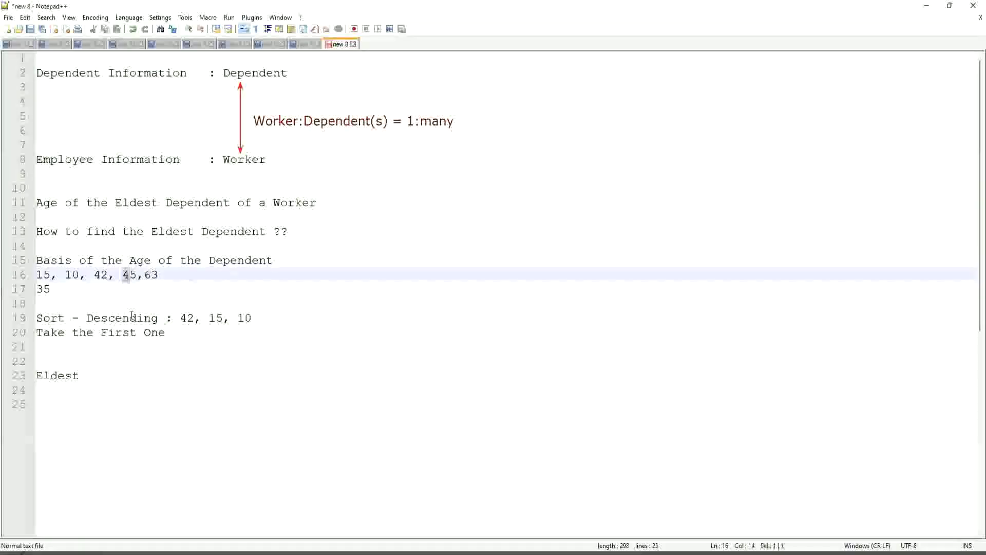
pyautogui.hotkey('shift', 'Right')
pyautogui.write('42')
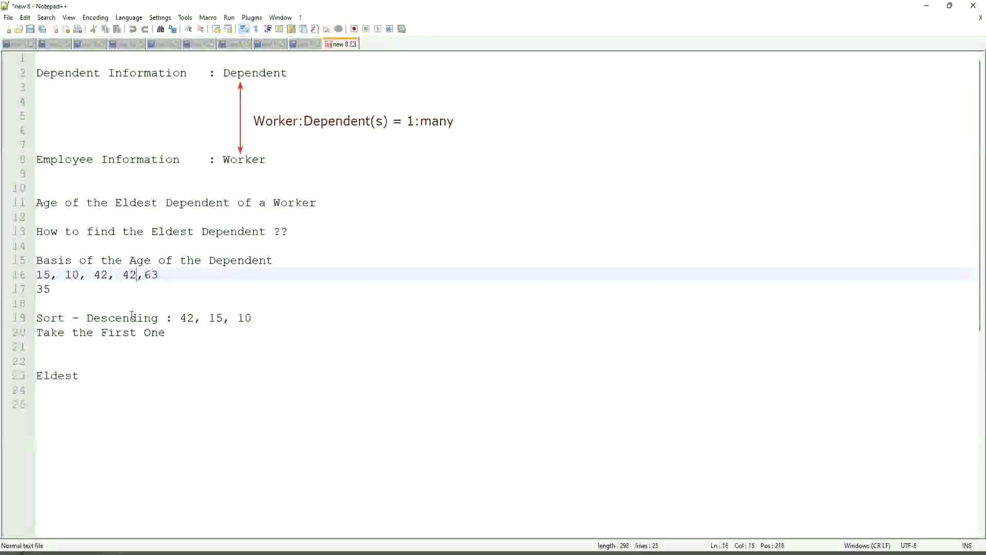
pyautogui.press('Left')
pyautogui.press('Left')
pyautogui.press('BackSpace')
pyautogui.press('Right')
pyautogui.press('Right')
pyautogui.press('Right')
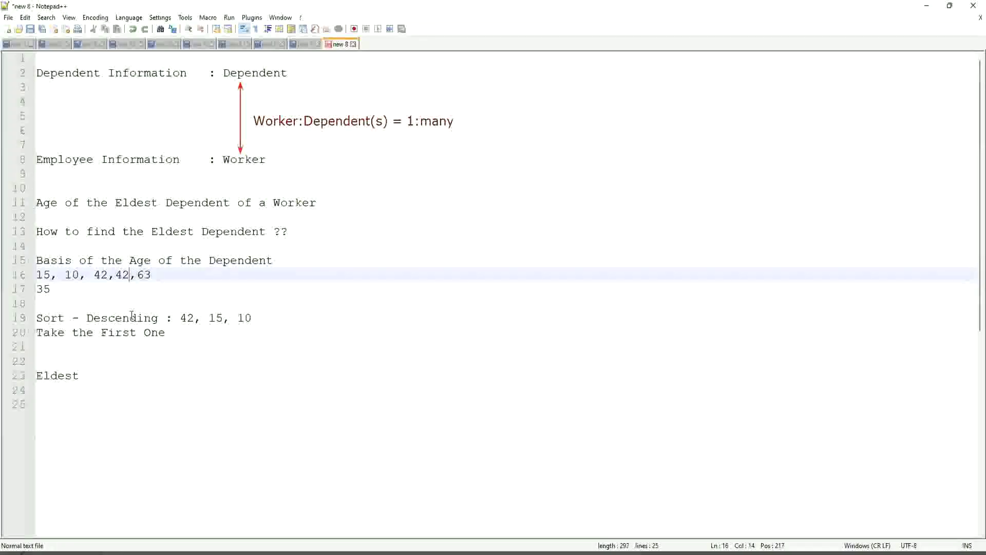
pyautogui.press('Left')
pyautogui.press('Left')
pyautogui.press('Left')
pyautogui.press('Left')
pyautogui.press('Left')
pyautogui.press('Left')
pyautogui.press('Left')
pyautogui.press('Left')
pyautogui.press('Left')
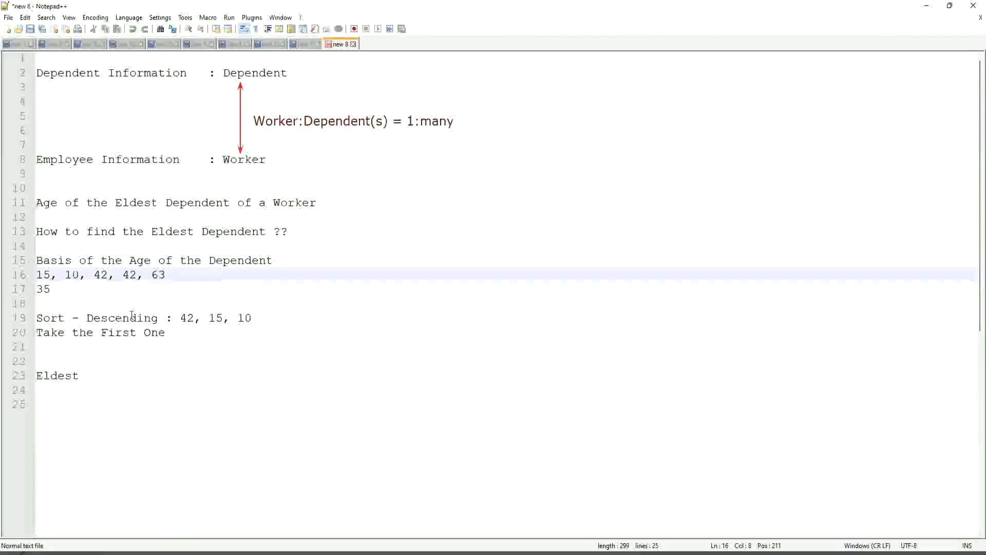
# Step: Select the trailing 63 after the second 42 on line 16 and delete it
pyautogui.press('Right')
pyautogui.press('Right')
pyautogui.press('Right')
pyautogui.press('Right')
pyautogui.press('Right')
pyautogui.press('Right')
pyautogui.press('Right')
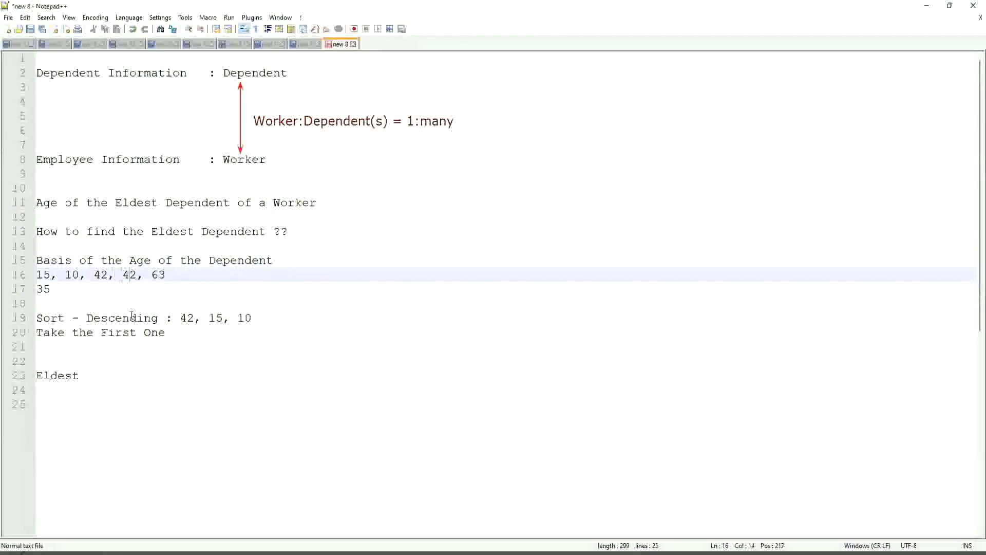
pyautogui.press('Right')
pyautogui.hotkey('shift', 'Right')
pyautogui.hotkey('shift', 'Right')
pyautogui.hotkey('shift', 'Right')
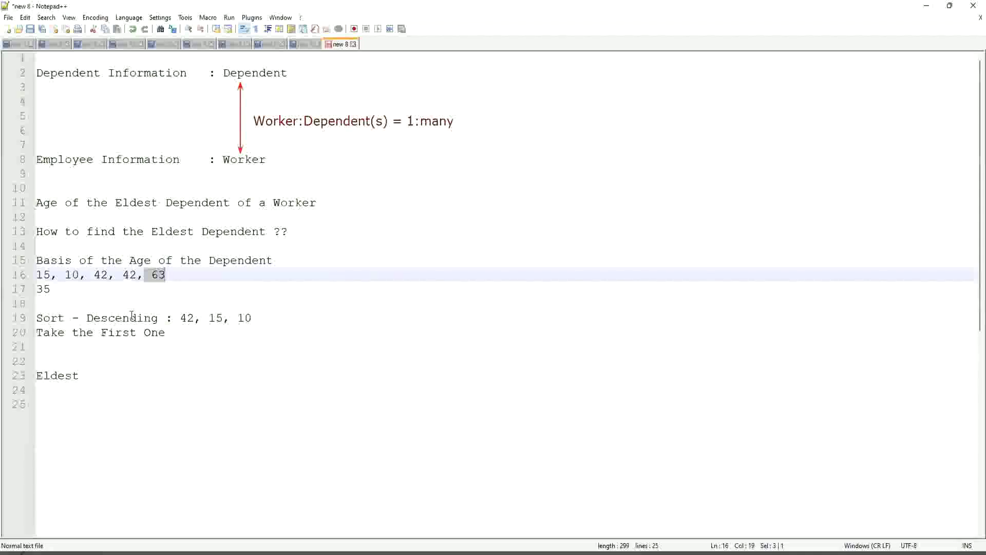
pyautogui.press('BackSpace')
pyautogui.press('BackSpace')
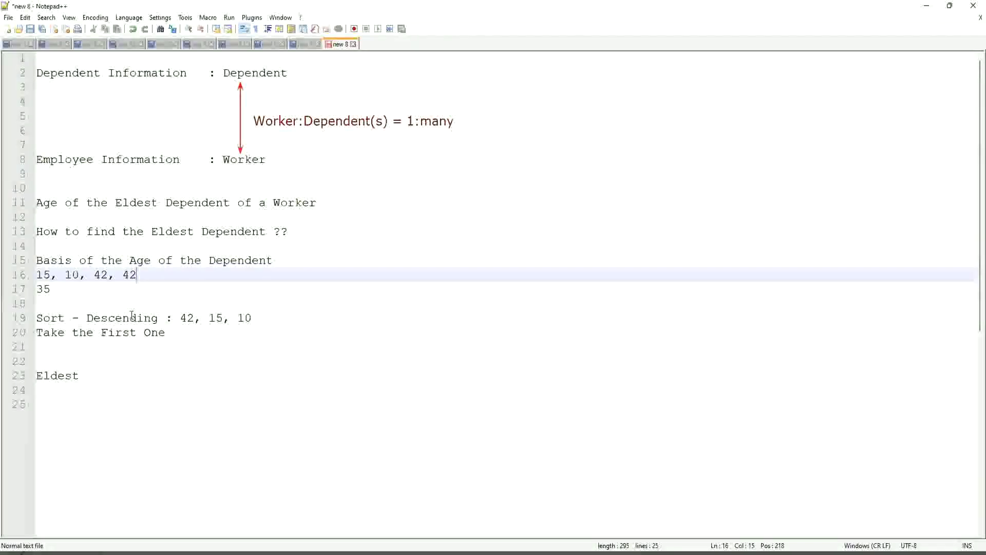
pyautogui.press('BackSpace')
pyautogui.write('3, 75, 82')
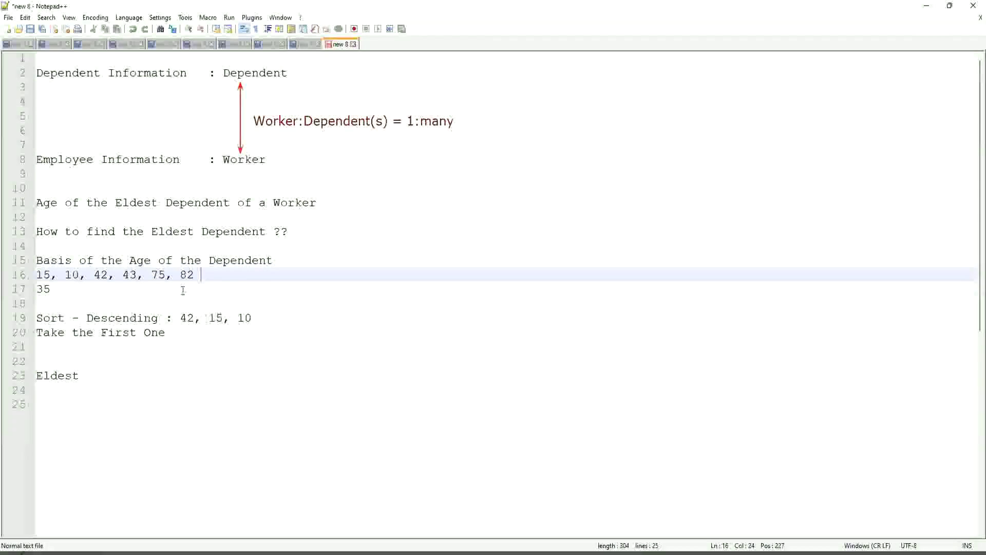
pyautogui.moveTo(202, 274); pyautogui.dragTo(17, 279)
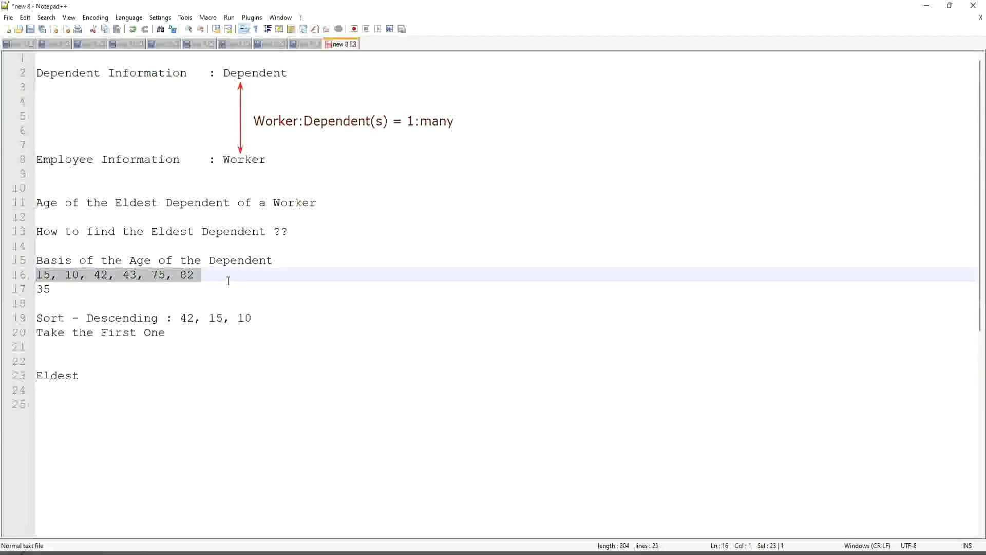
pyautogui.click(81, 319)
pyautogui.click(132, 309)
pyautogui.click(114, 317)
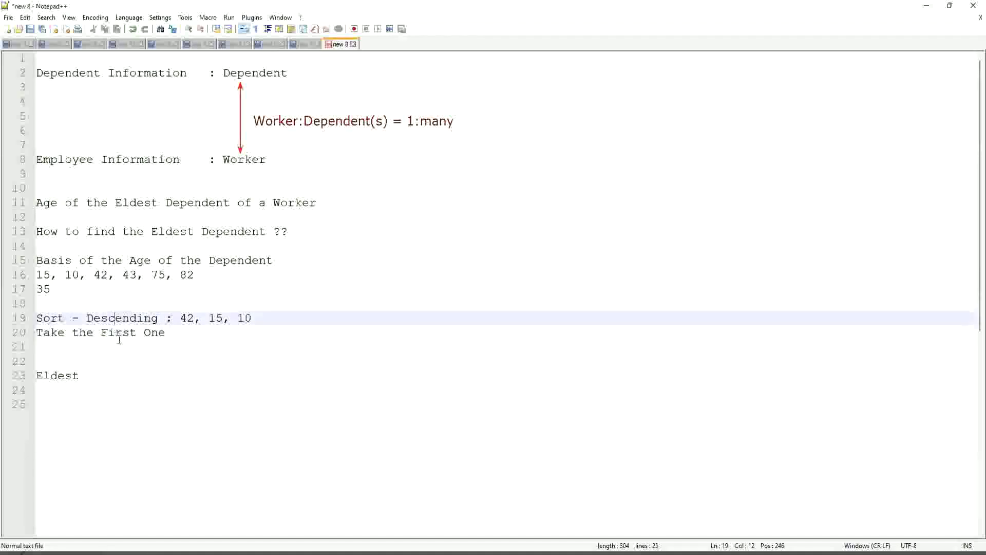
pyautogui.click(126, 312)
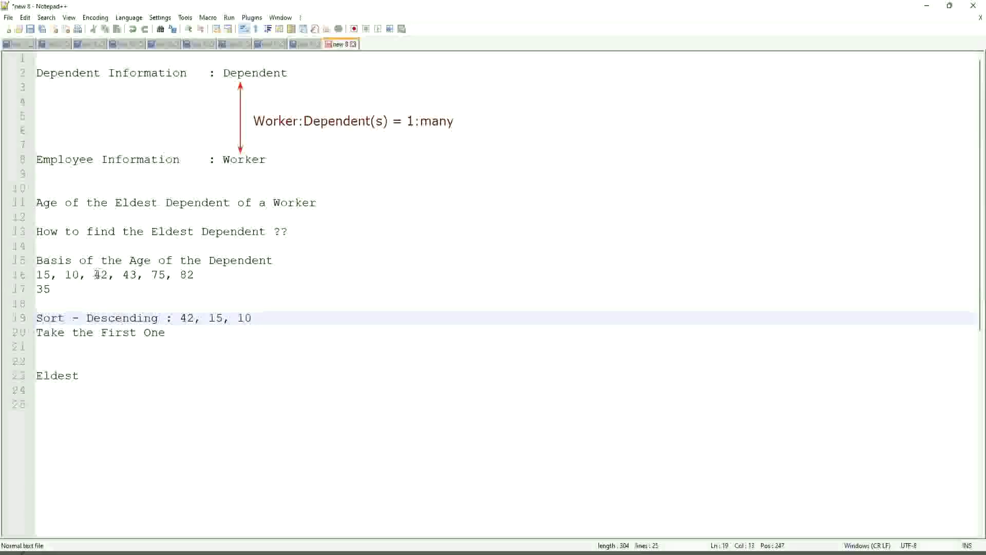
pyautogui.moveTo(94, 275); pyautogui.dragTo(129, 285)
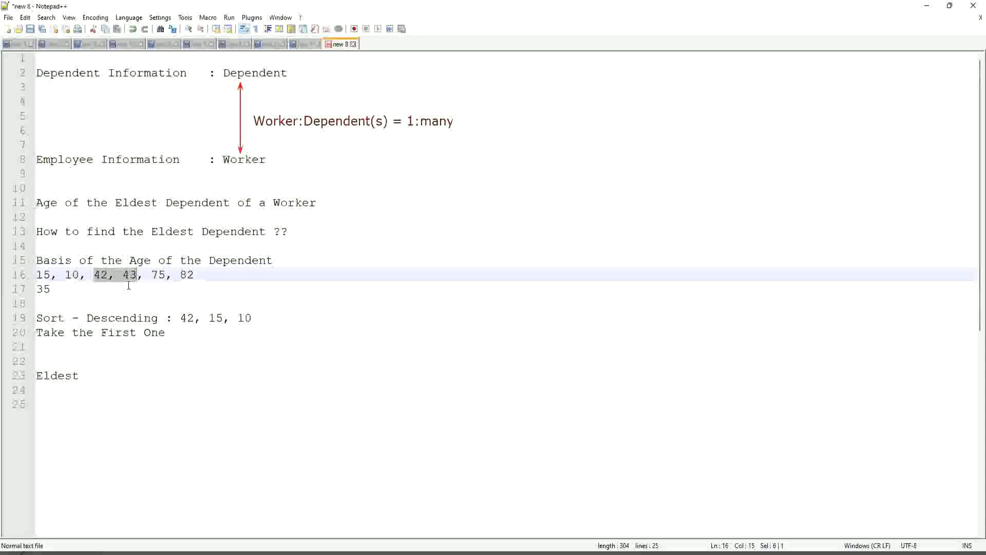
pyautogui.click(130, 282)
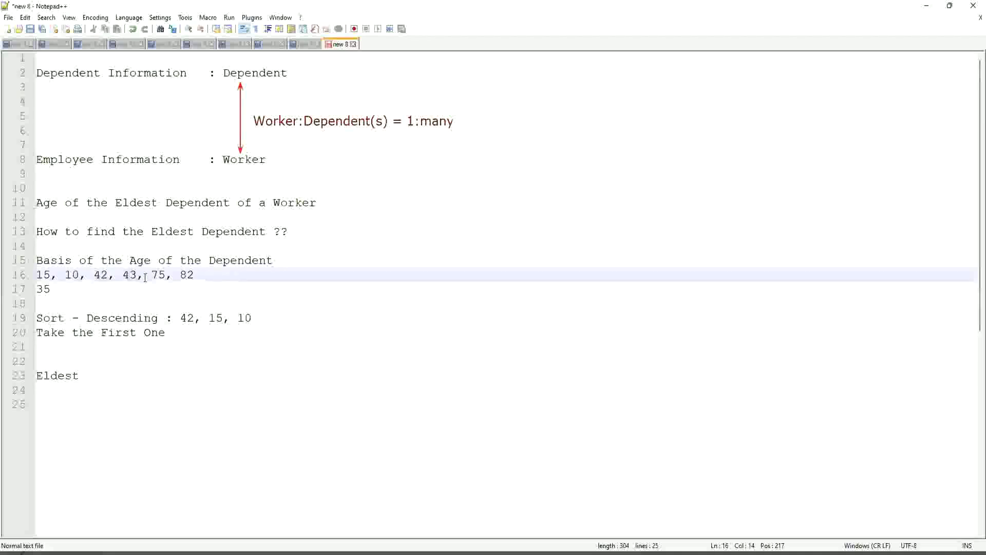
pyautogui.click(100, 275)
pyautogui.moveTo(39, 275); pyautogui.dragTo(208, 275)
pyautogui.click(219, 276)
pyautogui.click(188, 276)
pyautogui.click(114, 272)
pyautogui.click(103, 319)
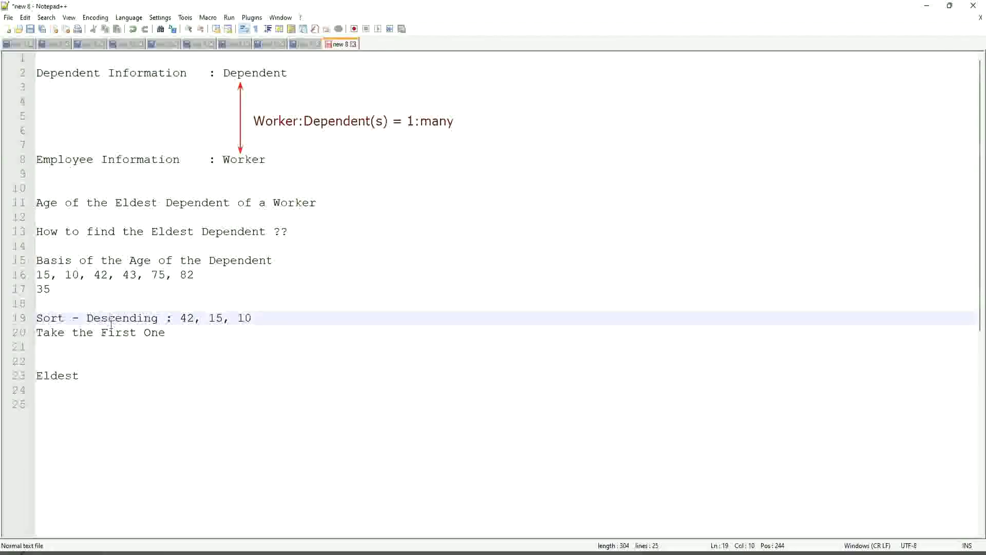
pyautogui.click(108, 333)
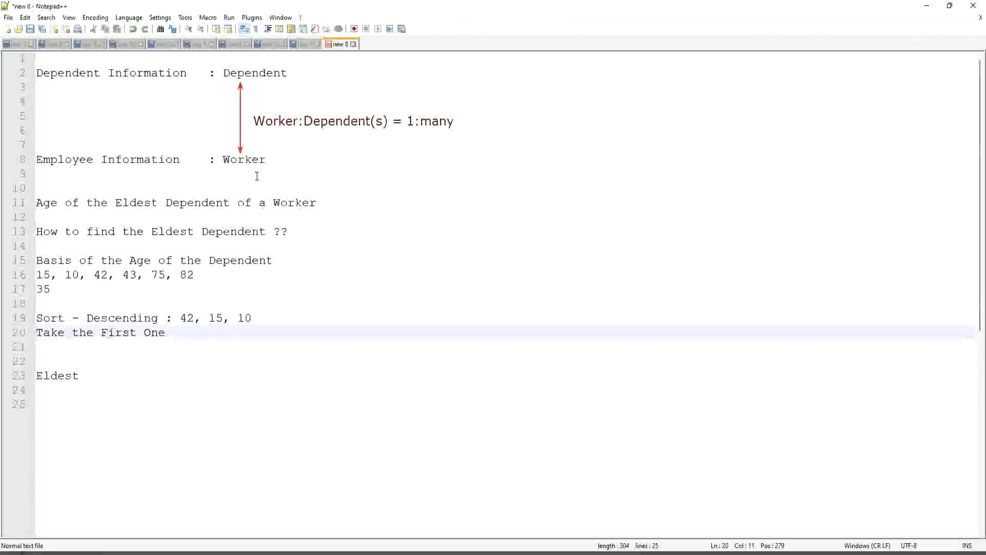
pyautogui.doubleClick(234, 160)
pyautogui.doubleClick(257, 72)
pyautogui.click(304, 166)
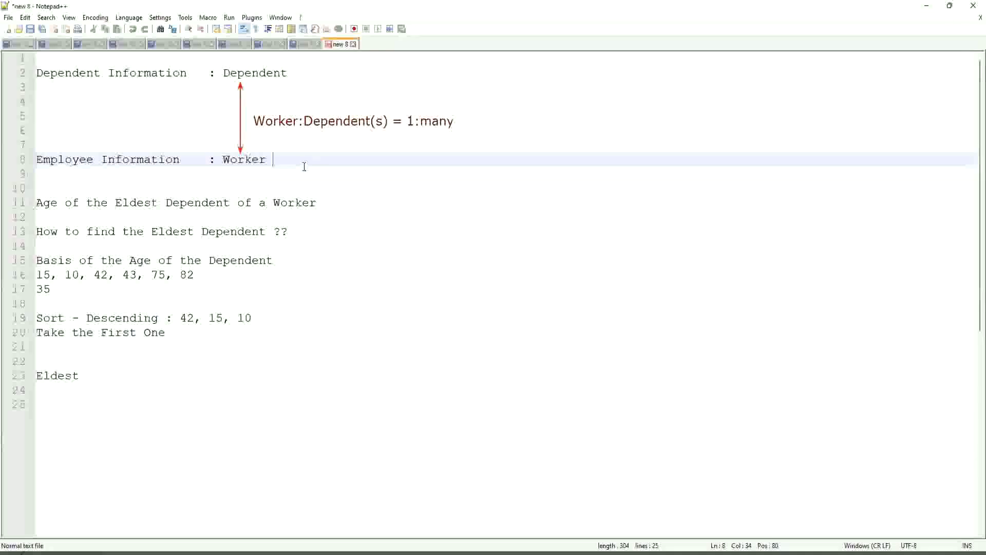
# Step: Below Eldest, type 'Extract Single Instance / Lookup Related Value', then insert the (ESI) and (LRV) abbreviations
pyautogui.click(110, 380)
pyautogui.press('Return')
pyautogui.press('Return')
pyautogui.press('Return')
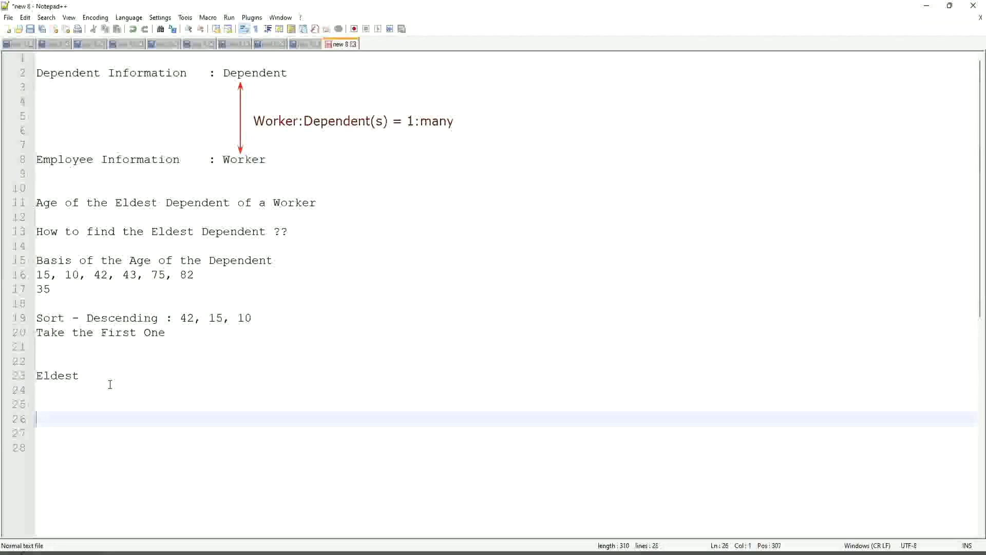
pyautogui.write('Extract Single')
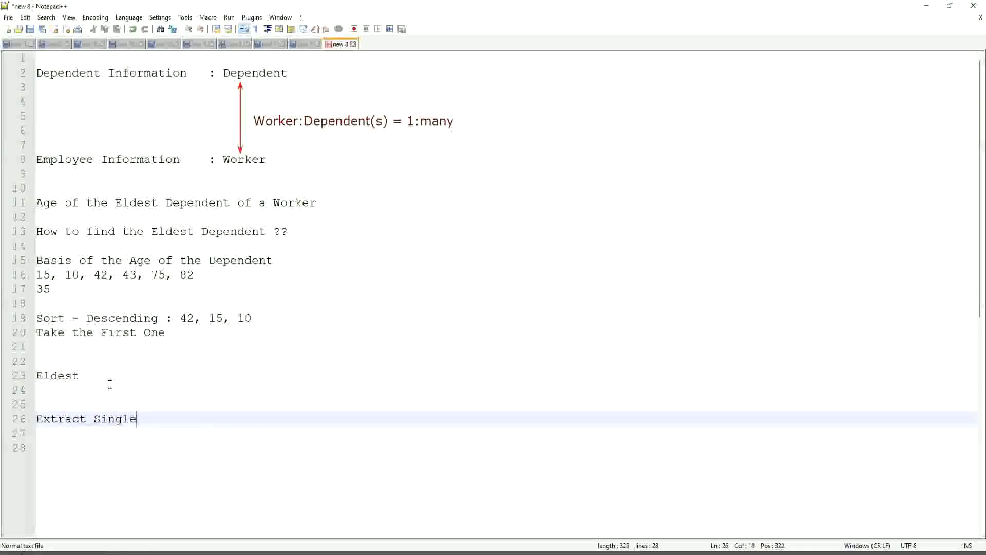
pyautogui.write(' Instance ')
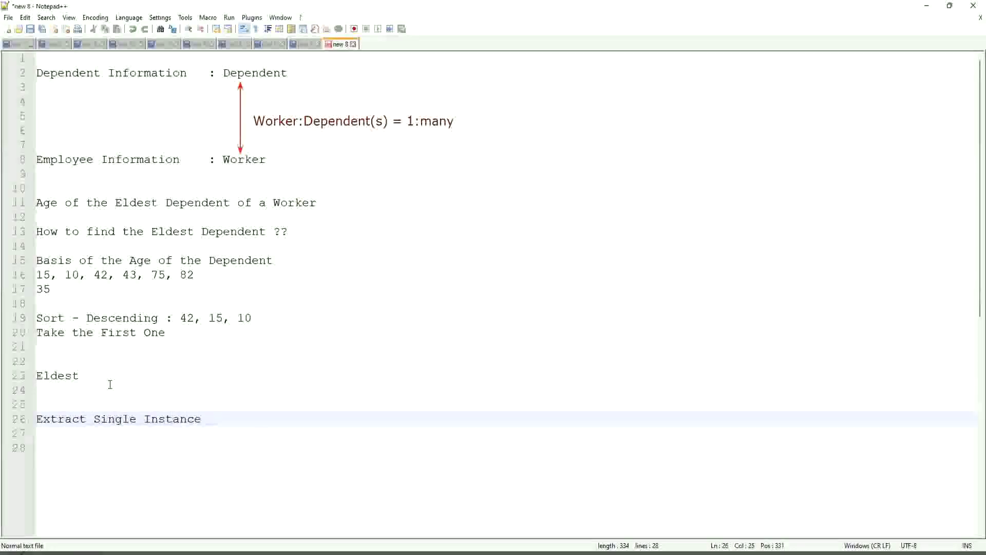
pyautogui.write('/ Lookup Relat')
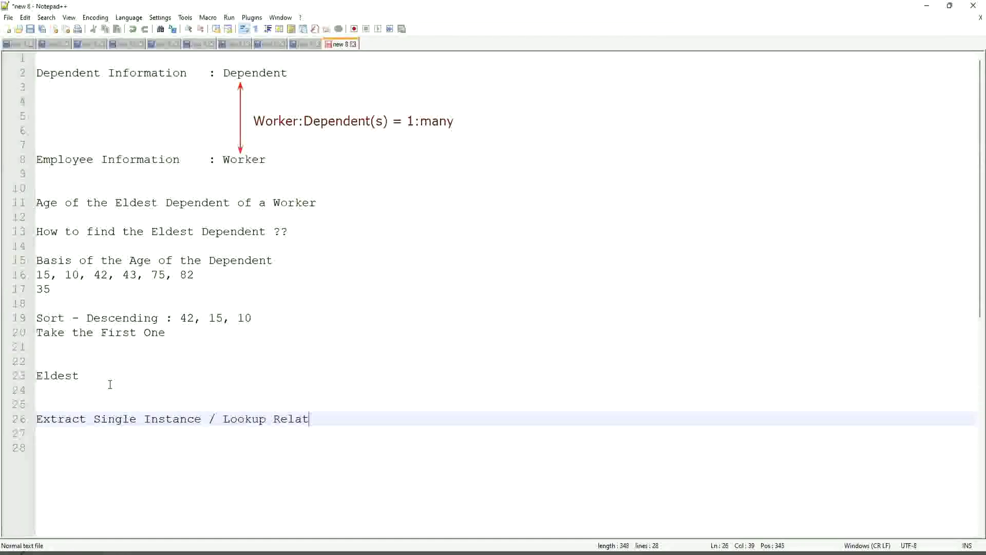
pyautogui.write('ed Value')
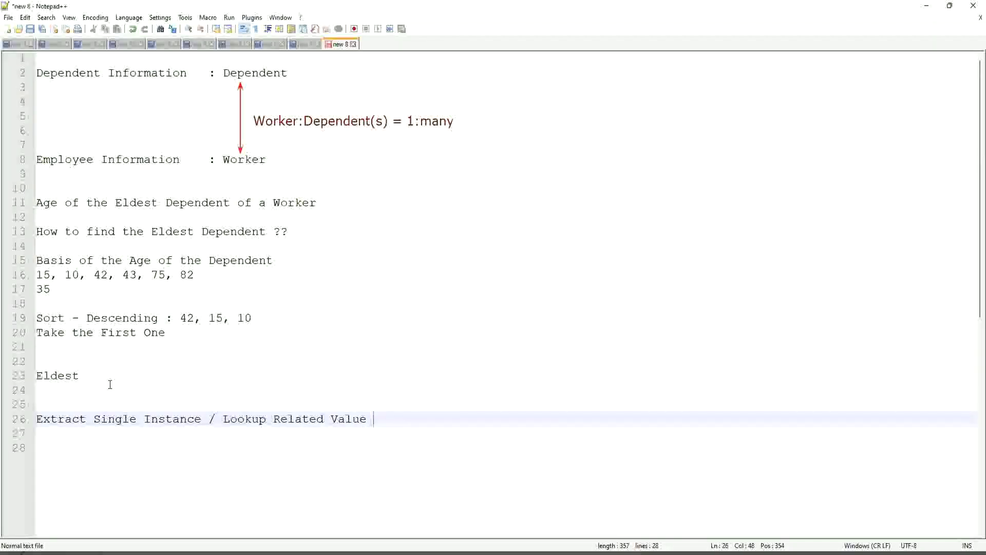
pyautogui.click(201, 418)
pyautogui.write('(ESI)')
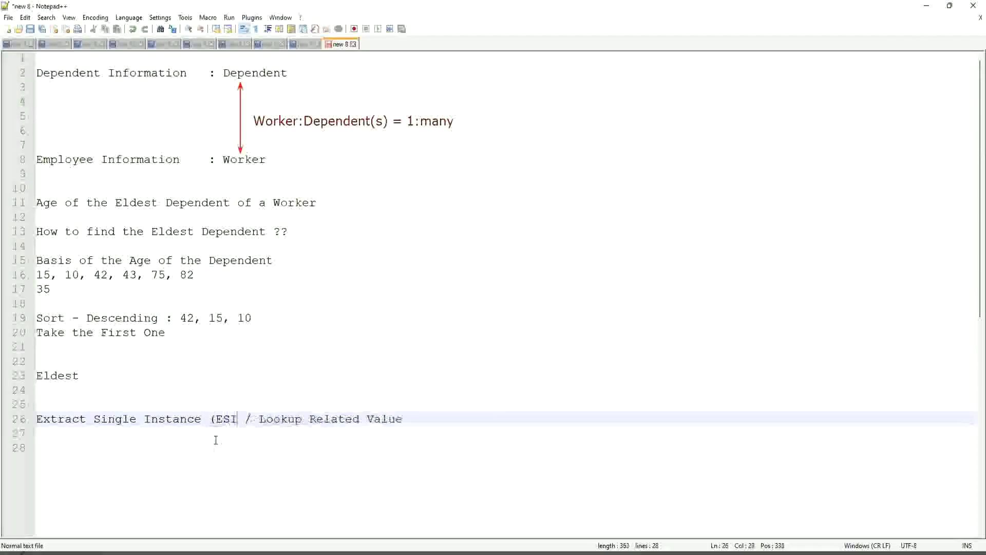
pyautogui.click(434, 418)
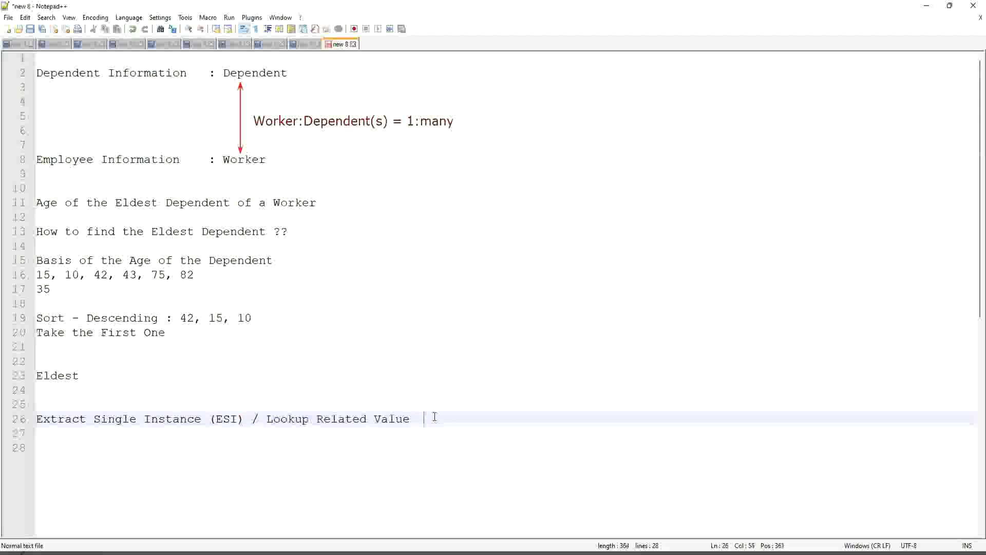
pyautogui.write('(LRV)')
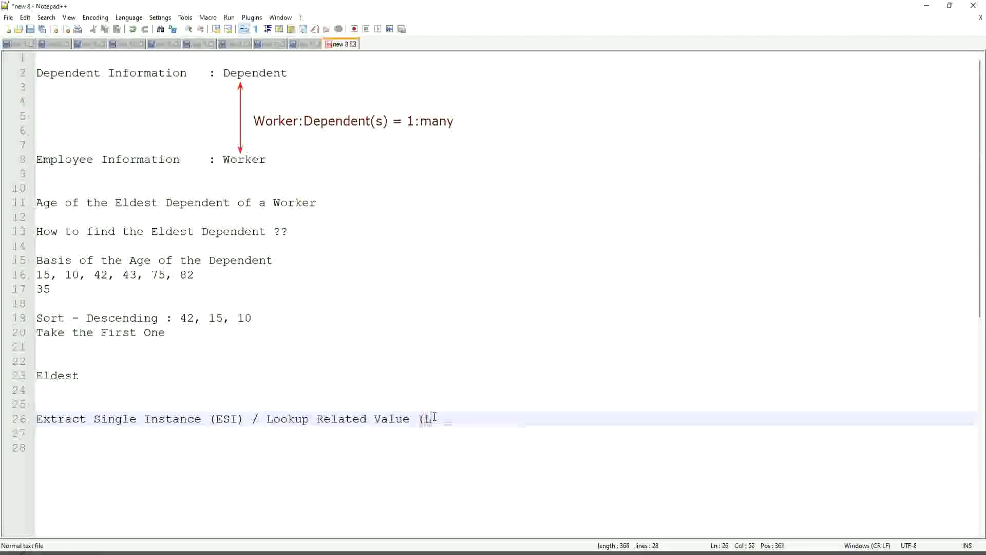
pyautogui.click(452, 381)
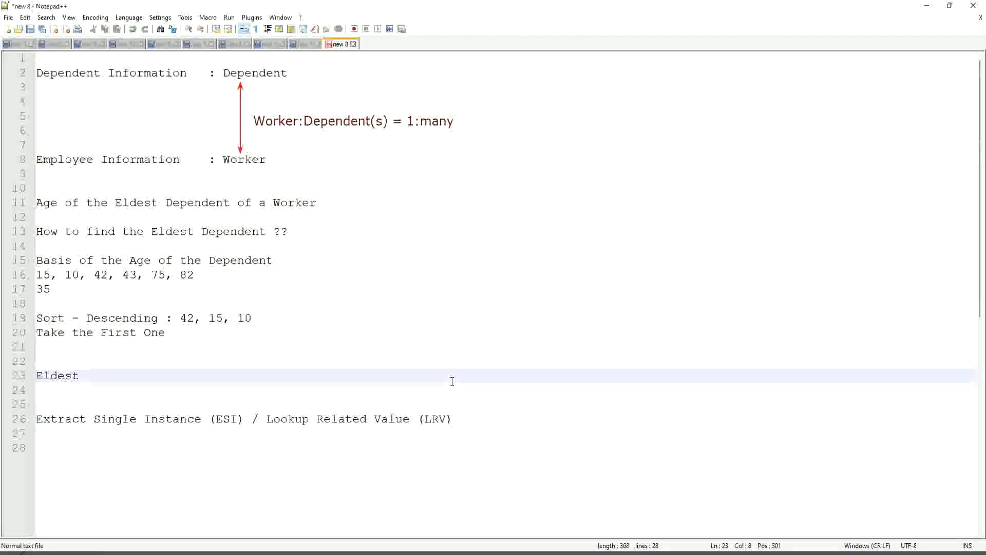
pyautogui.click(242, 420)
pyautogui.moveTo(220, 420); pyautogui.dragTo(203, 427)
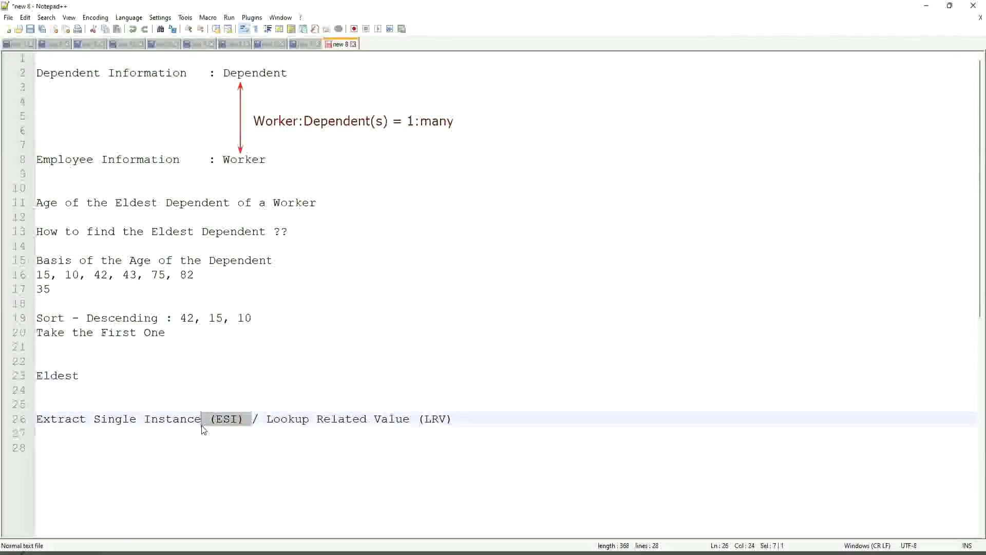
pyautogui.click(231, 419)
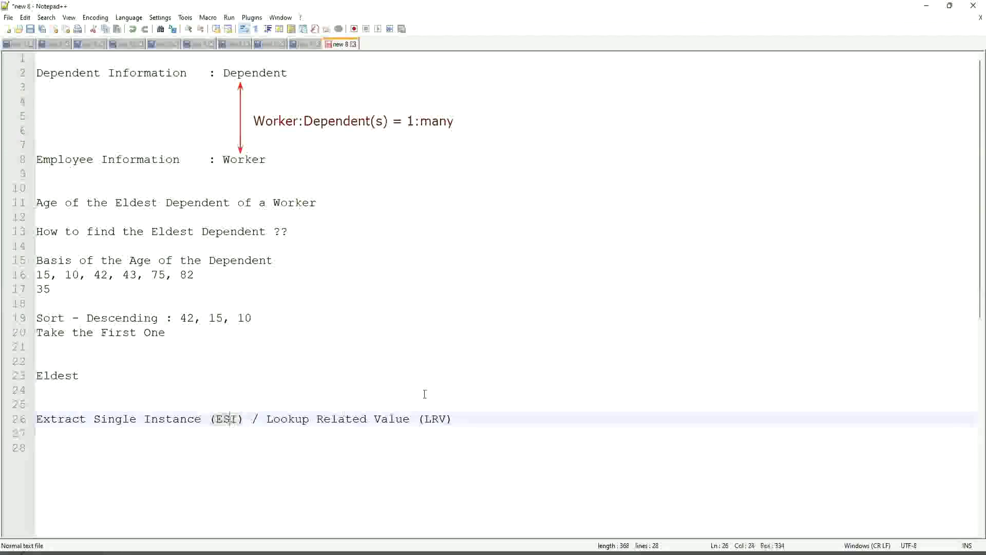
pyautogui.doubleClick(439, 418)
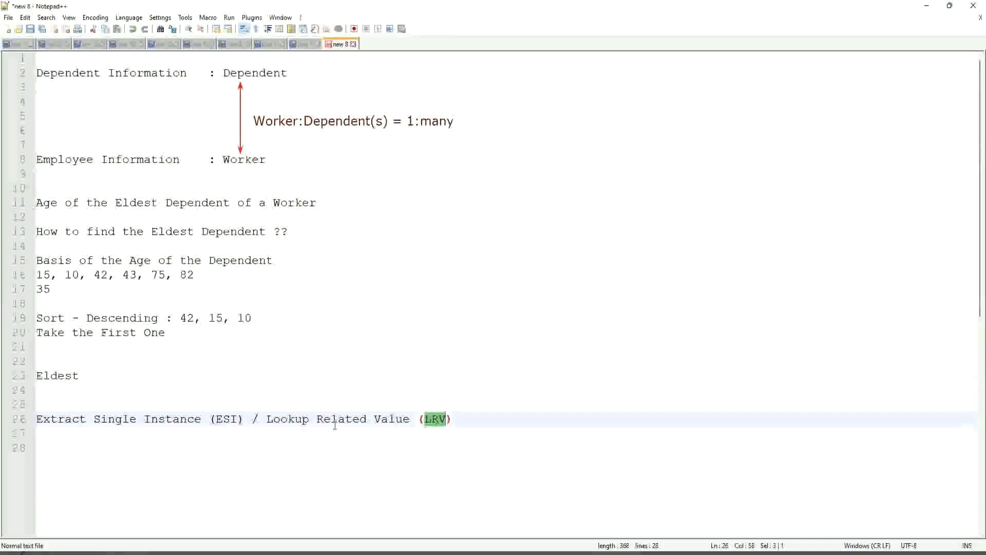
pyautogui.click(108, 420)
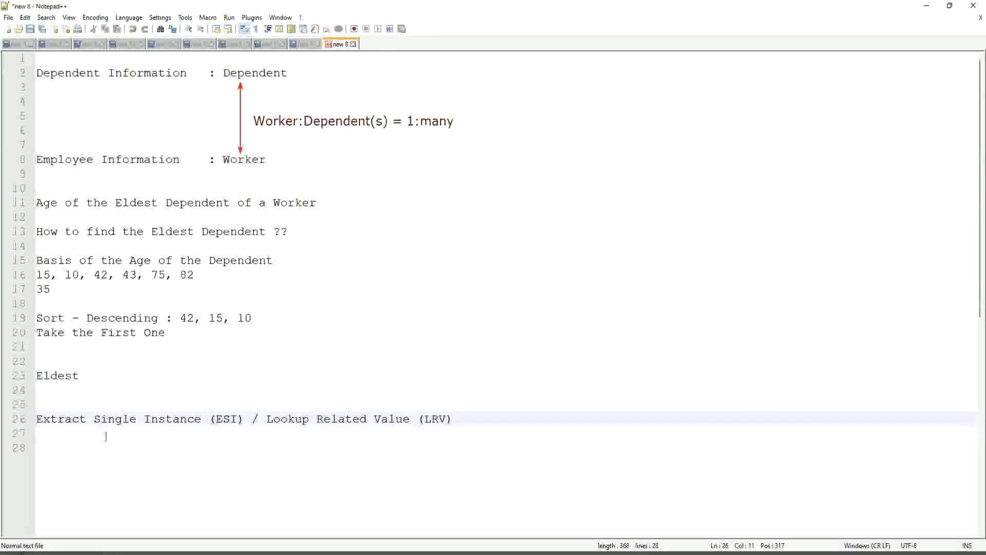
pyautogui.click(159, 419)
pyautogui.moveTo(245, 420); pyautogui.dragTo(10, 408)
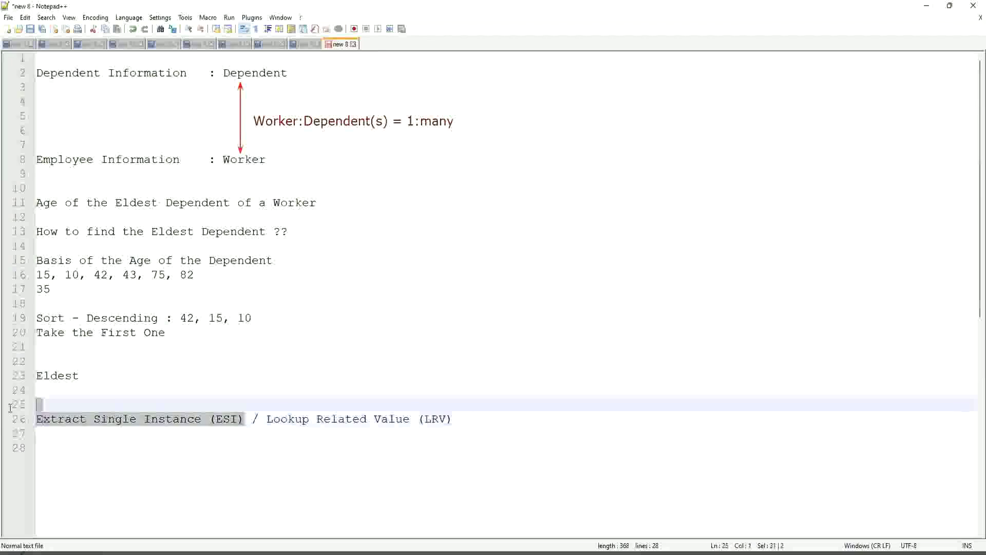
pyautogui.click(143, 419)
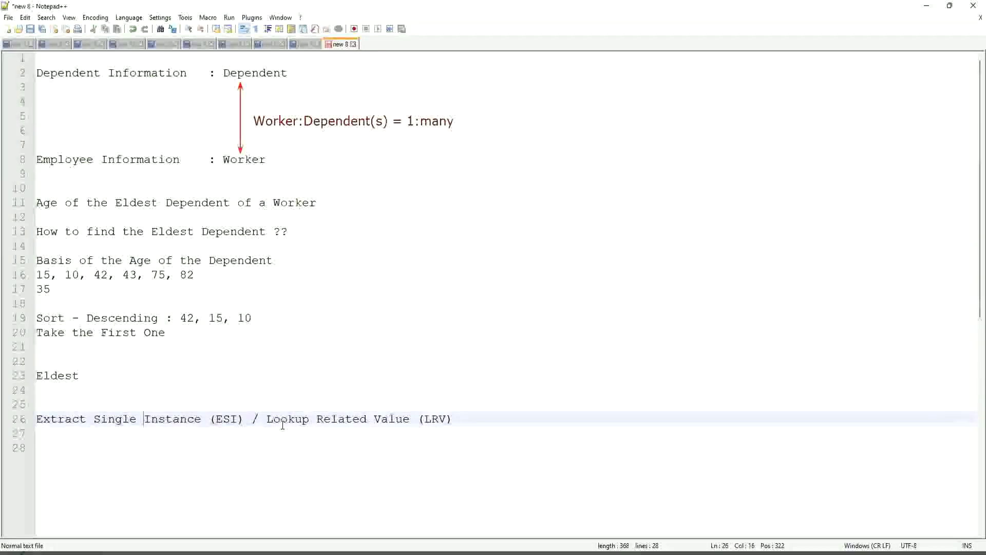
pyautogui.moveTo(267, 419); pyautogui.dragTo(411, 419)
pyautogui.moveTo(483, 420); pyautogui.dragTo(487, 420)
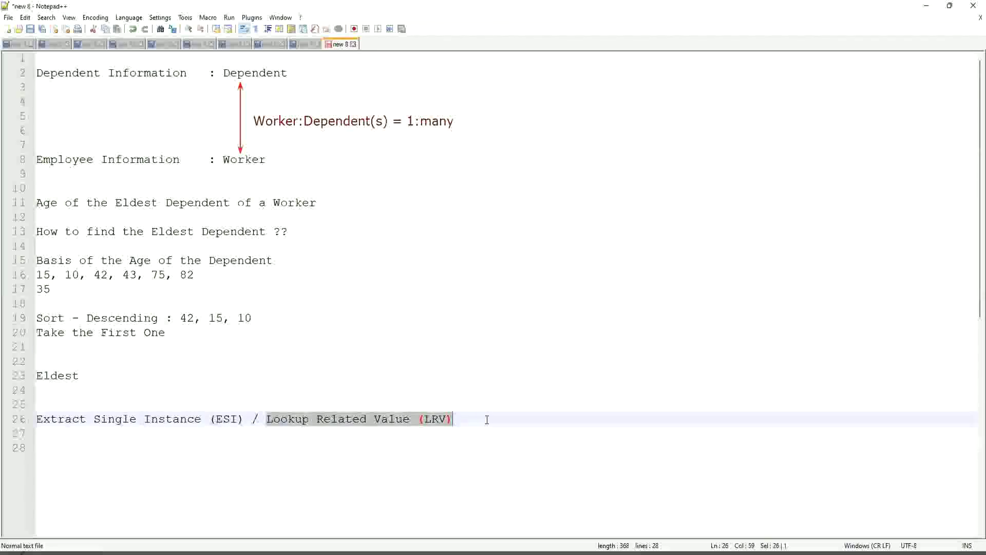
pyautogui.click(457, 361)
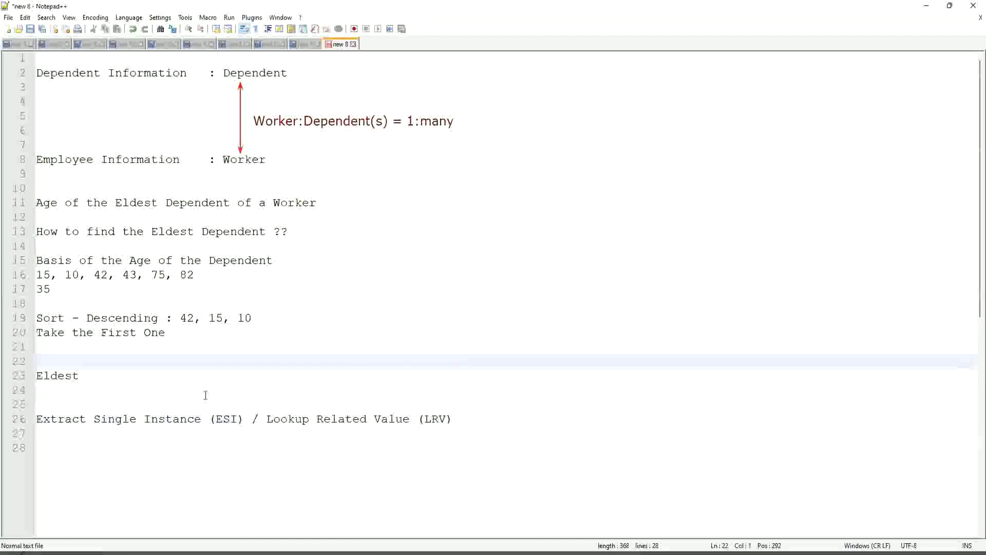
pyautogui.click(185, 396)
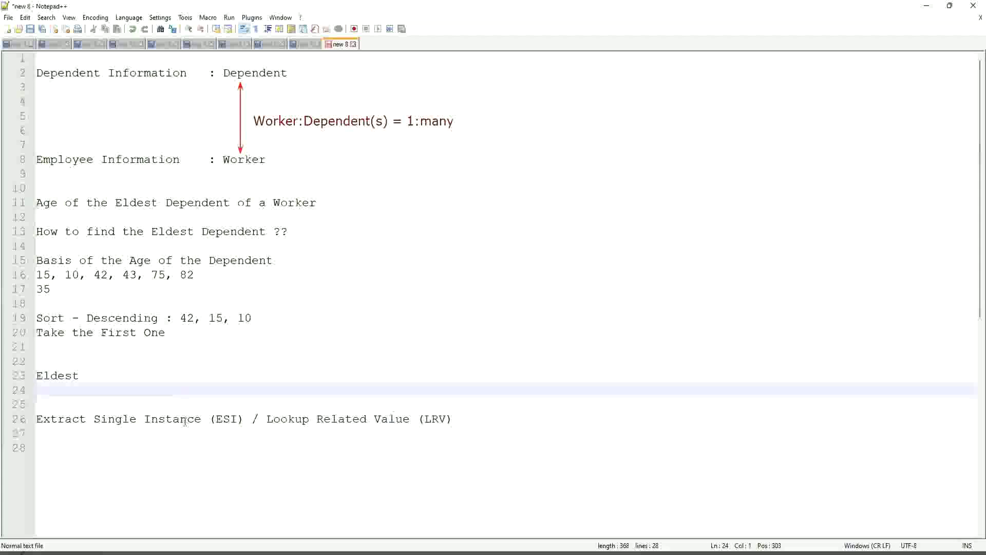
pyautogui.click(229, 418)
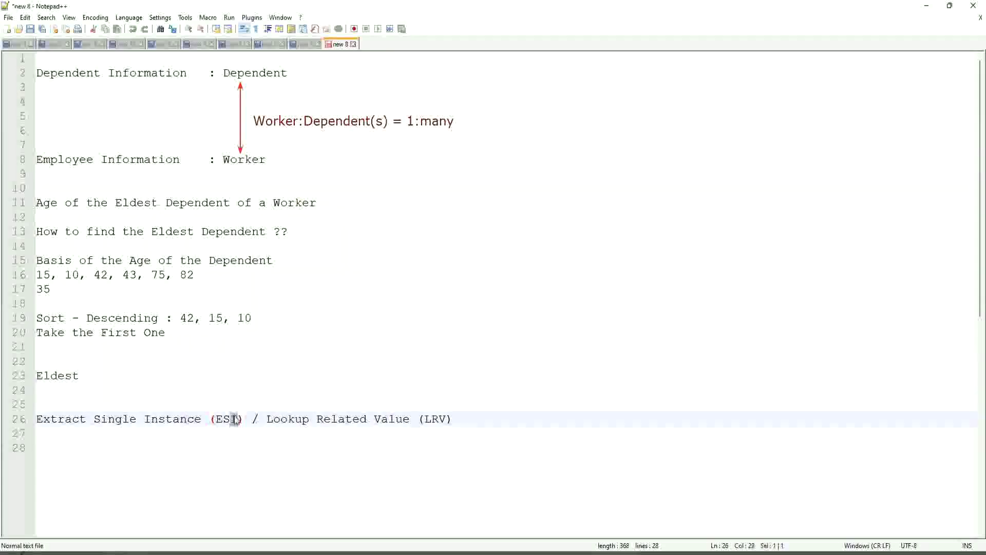
pyautogui.click(223, 419)
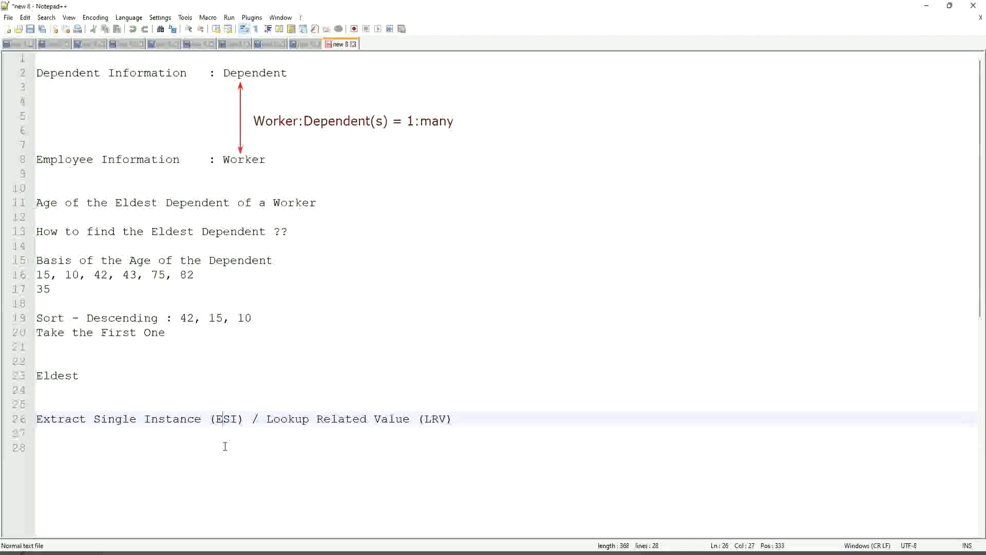